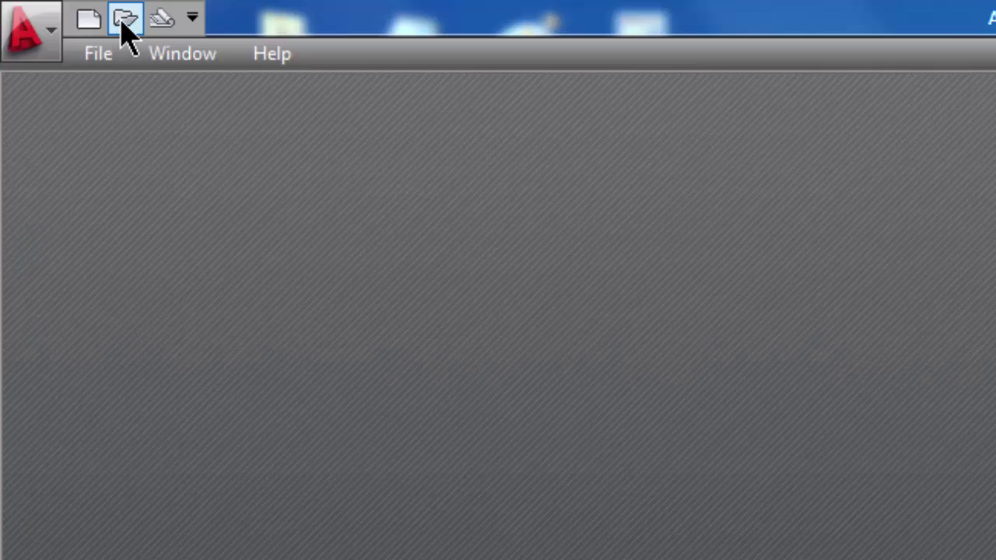
# - Open the drawing template file 1-decimal-inch-template.dwt
pyautogui.click(125, 19)
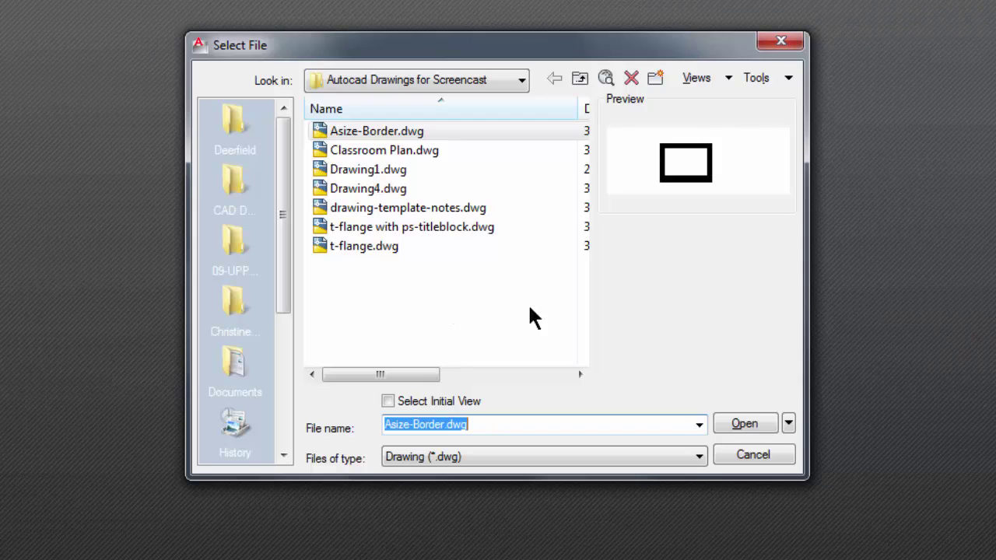
pyautogui.click(699, 459)
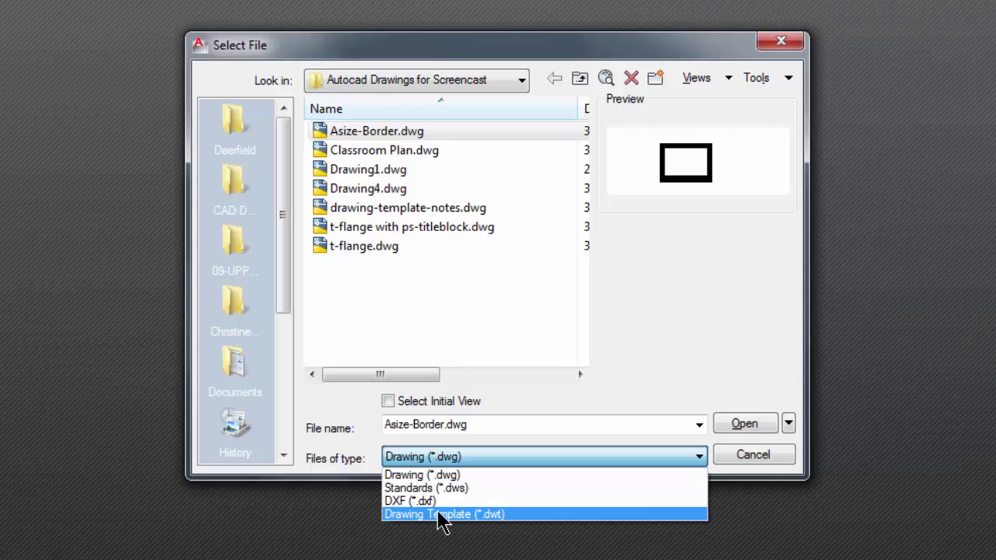
pyautogui.click(486, 516)
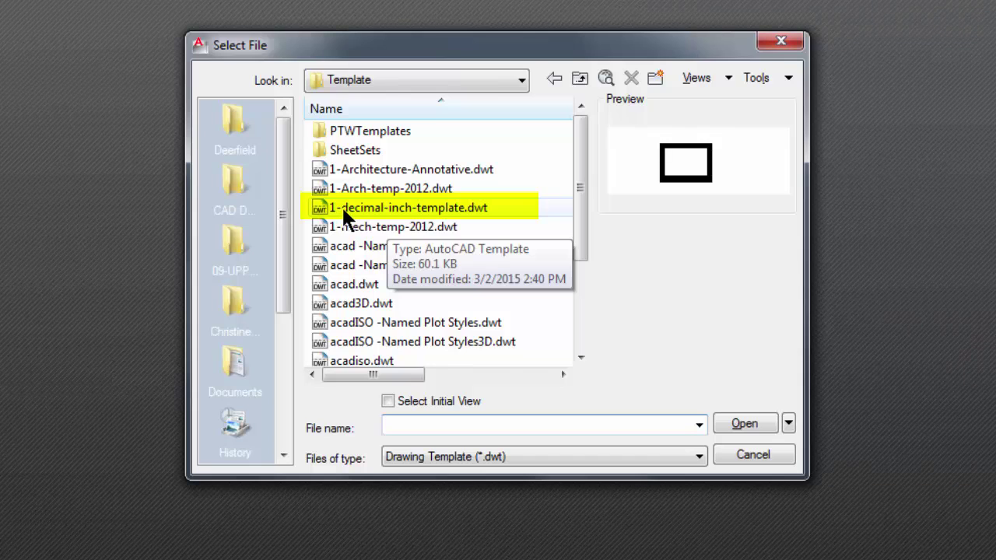
pyautogui.click(405, 208)
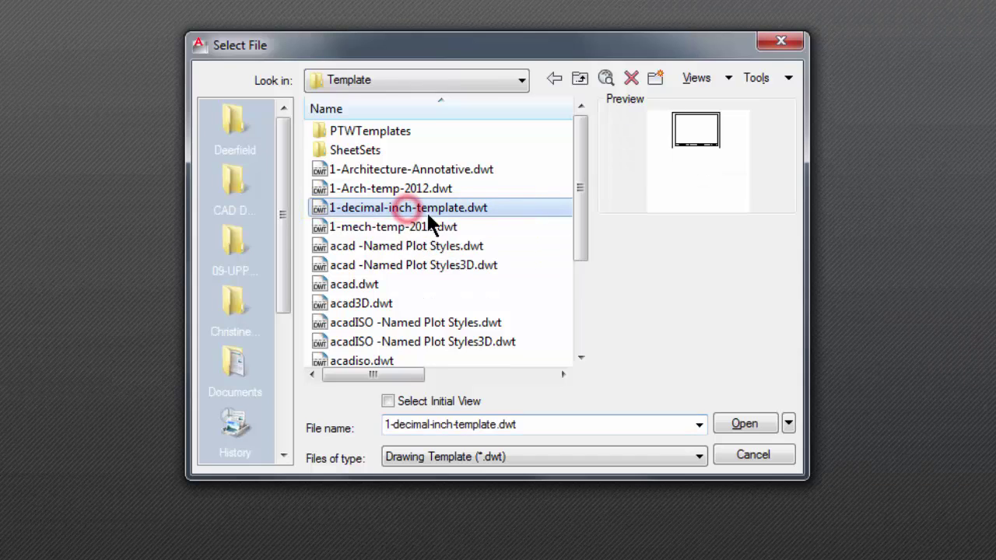
pyautogui.click(738, 423)
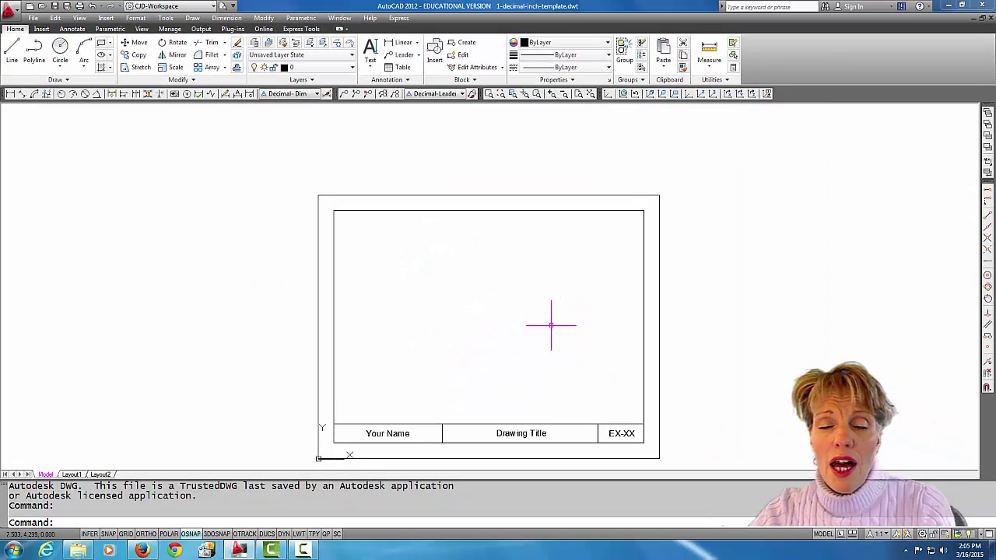
# - Copy the whole border and title block from model space to the clipboard with Copy Clip
pyautogui.moveTo(549, 325); pyautogui.dragTo(527, 283, button='middle')
pyautogui.scroll(1, 527, 283)
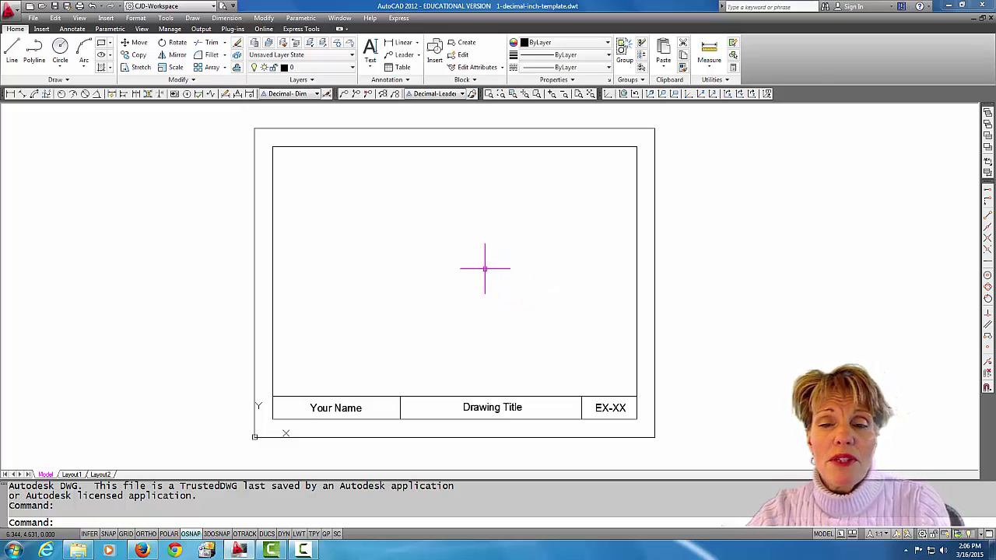
pyautogui.moveTo(484, 270); pyautogui.dragTo(506, 266, button='middle')
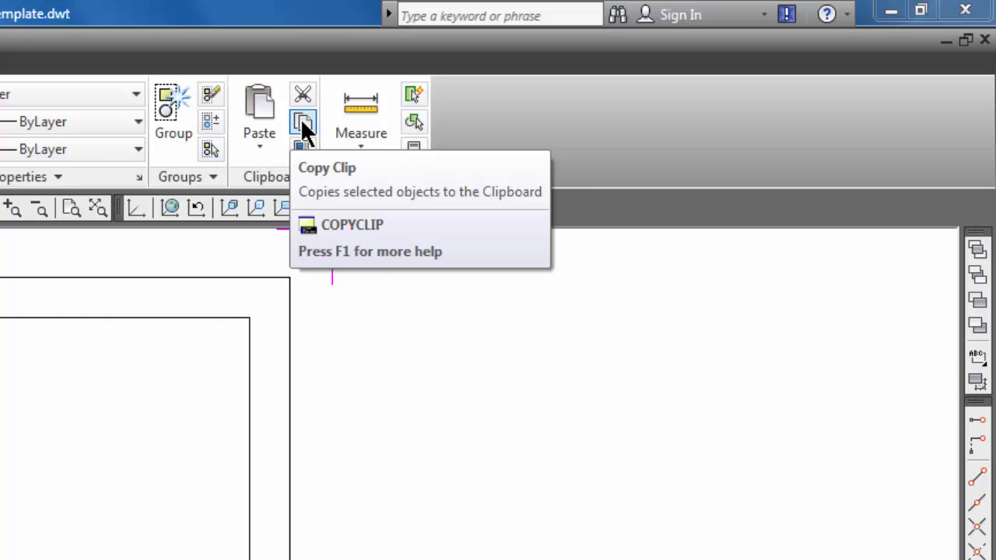
pyautogui.click(303, 126)
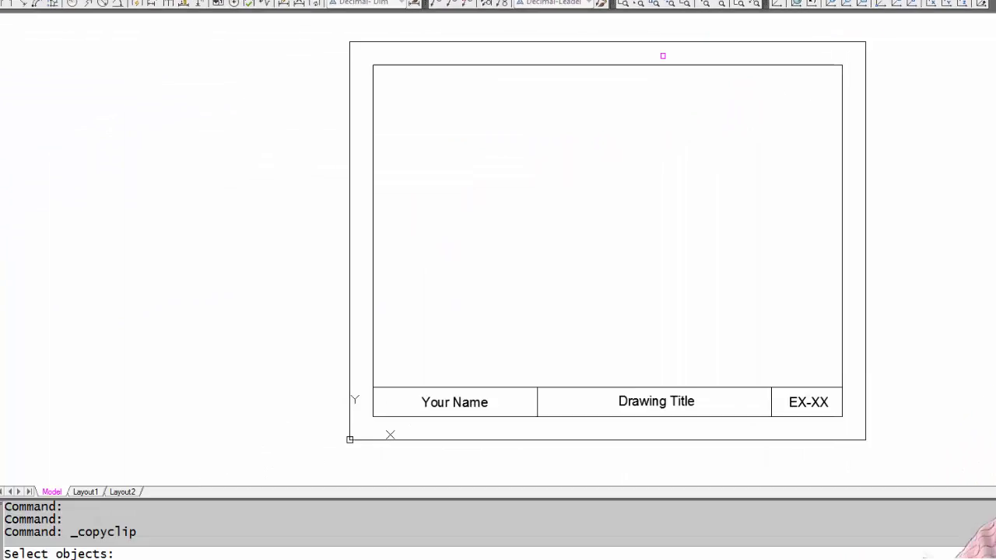
pyautogui.click(350, 16)
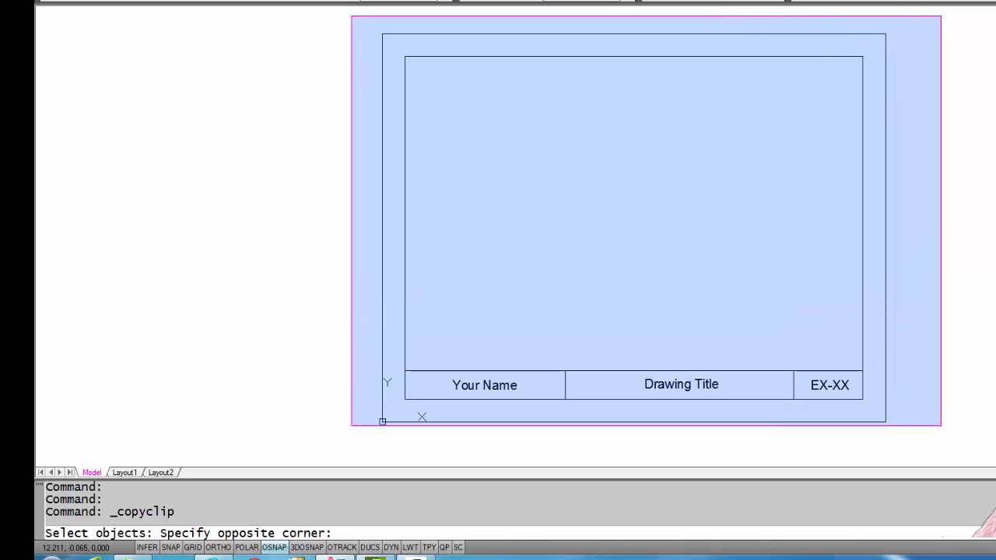
pyautogui.click(946, 446)
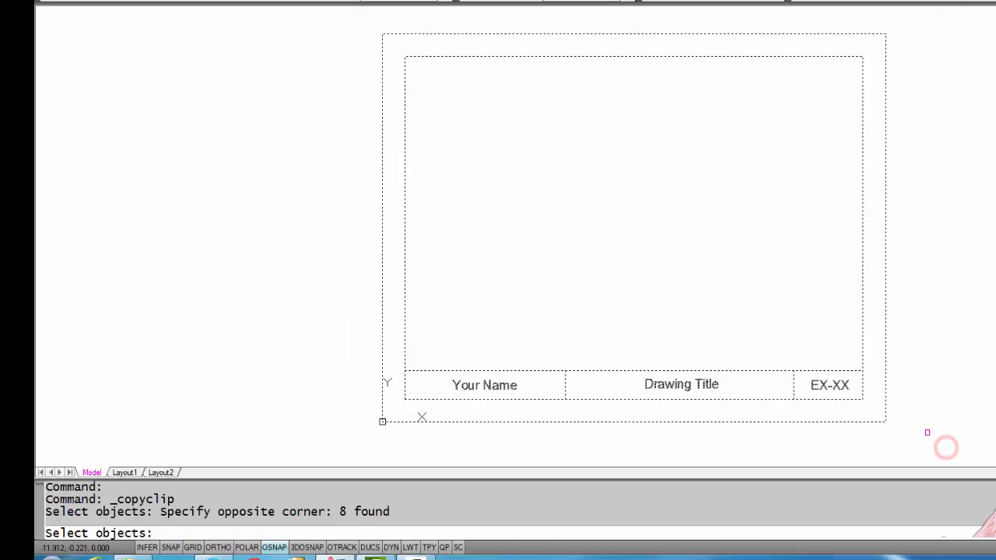
pyautogui.press('Return')
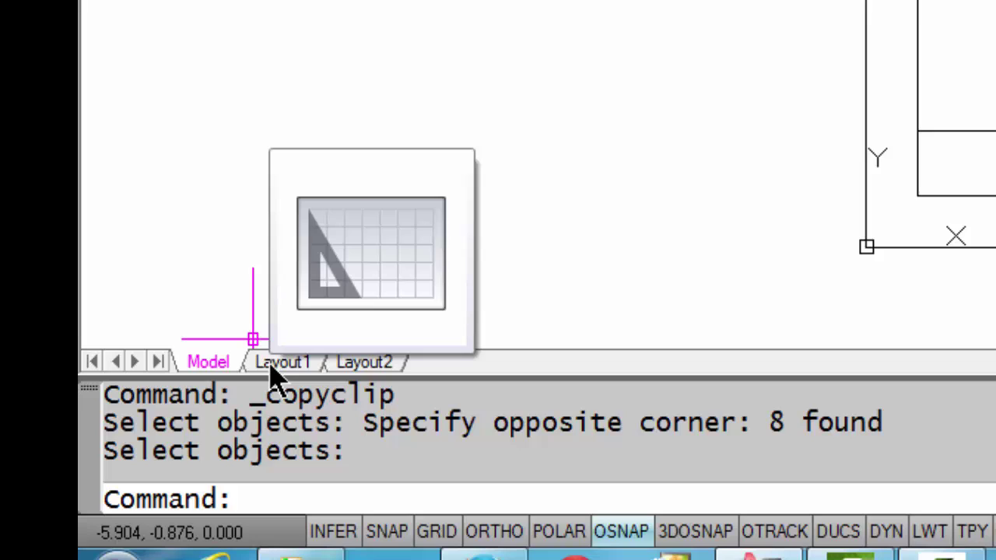
# - Switch to Layout1, keeping its page setup as is, and erase the existing viewport
pyautogui.click(272, 371)
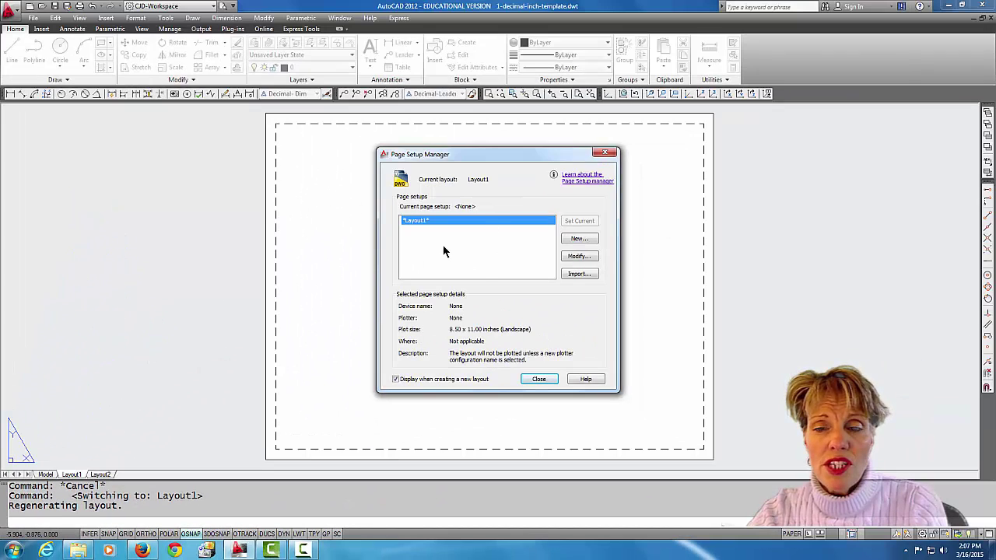
pyautogui.click(538, 380)
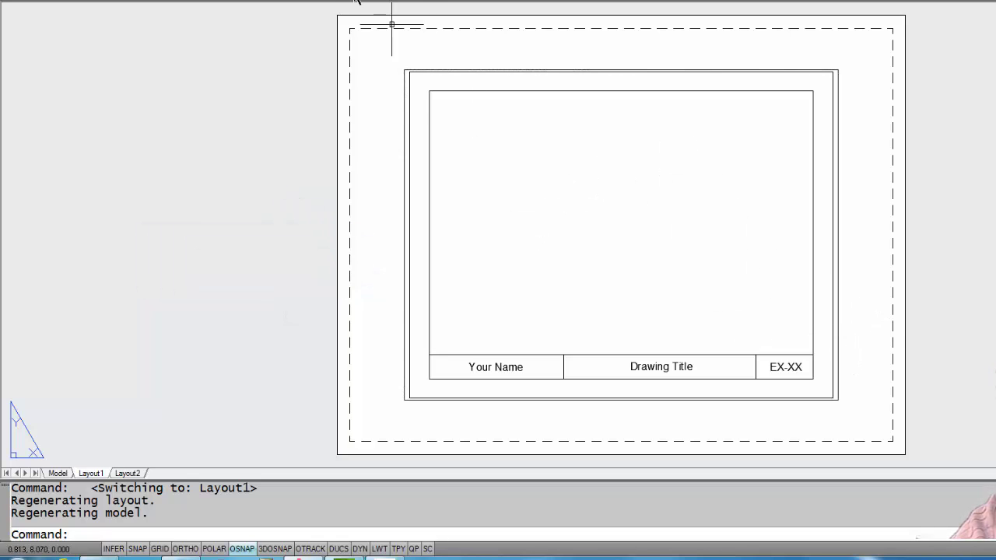
pyautogui.click(370, 2)
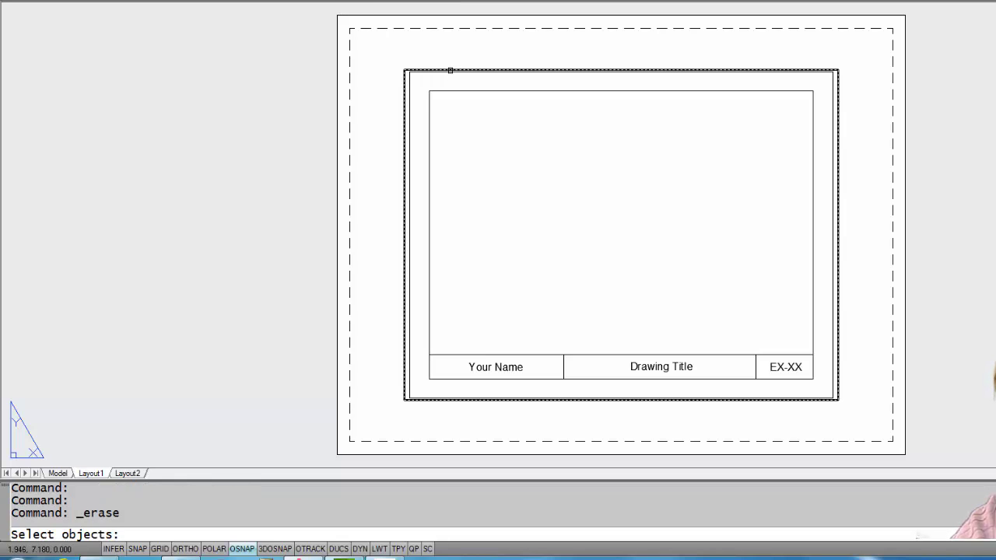
pyautogui.click(452, 70)
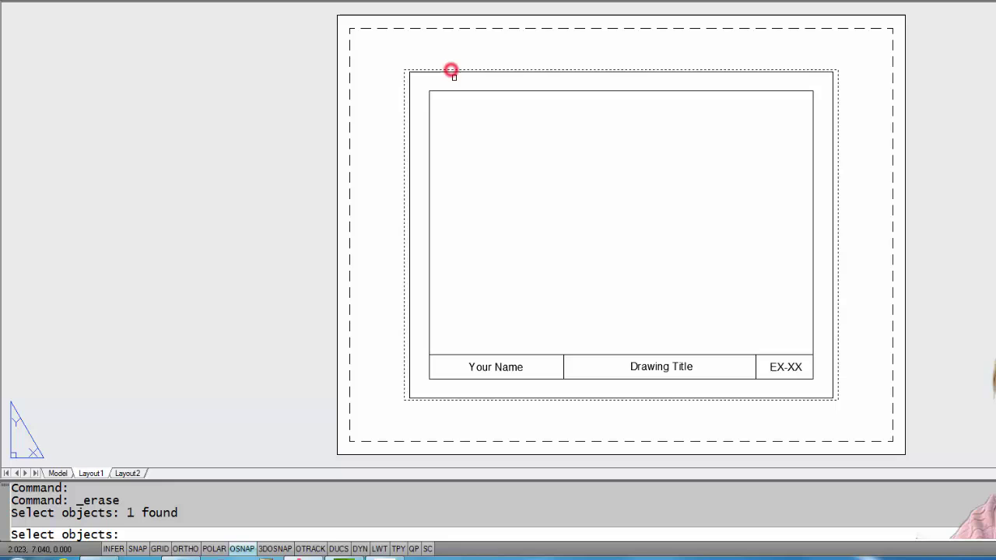
pyautogui.rightClick(468, 117)
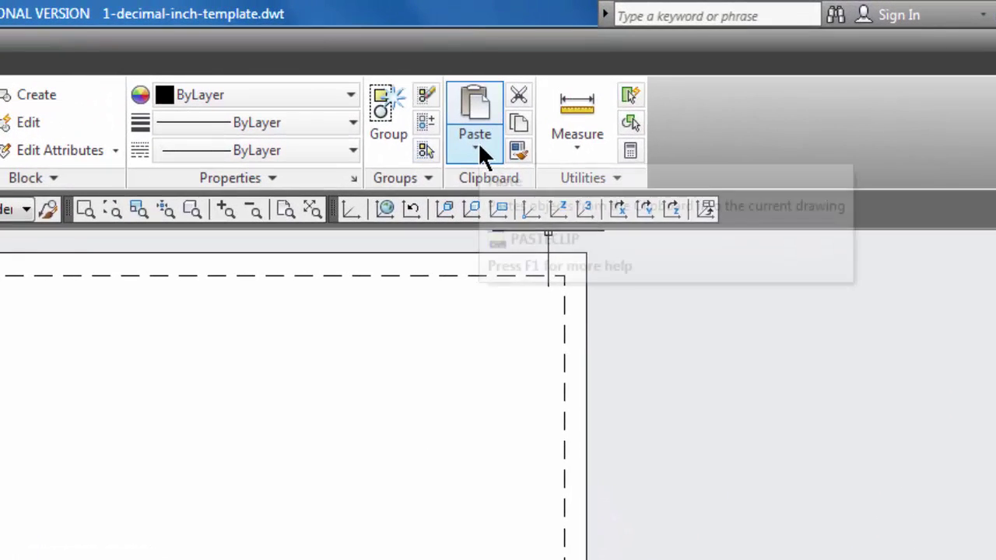
# - Paste the copied border and title block into Layout1 with its insertion point on the sheet's lower-left corner
pyautogui.click(478, 148)
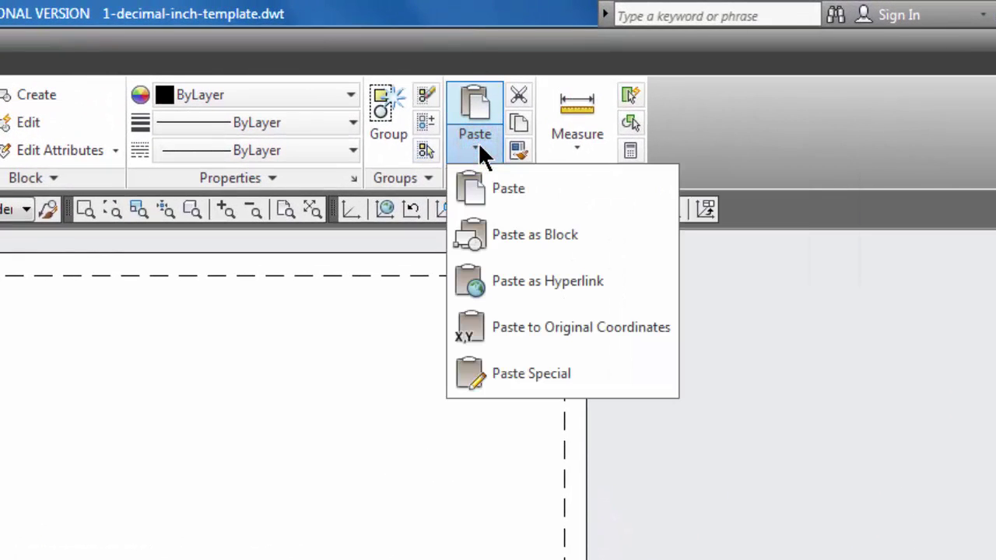
pyautogui.click(485, 186)
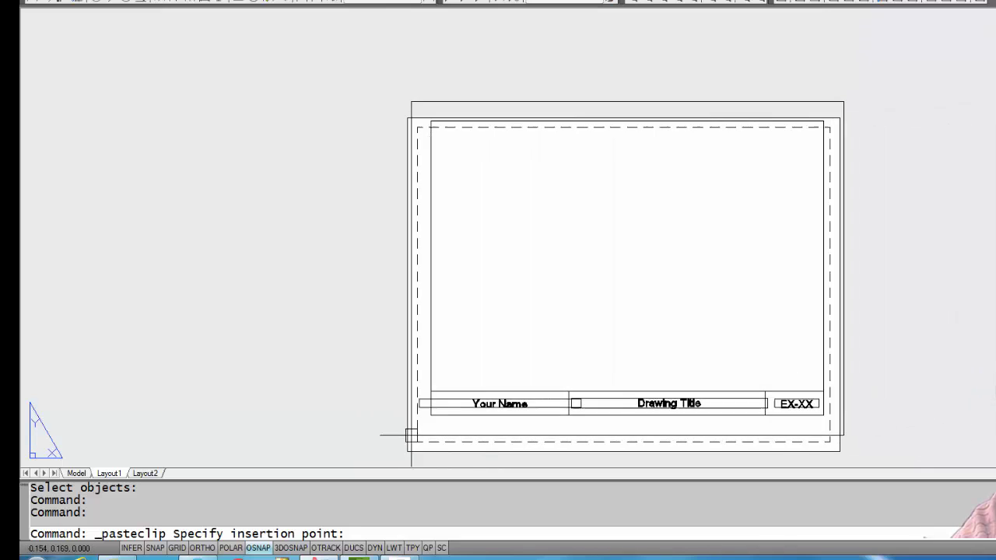
pyautogui.scroll(4, 409, 450)
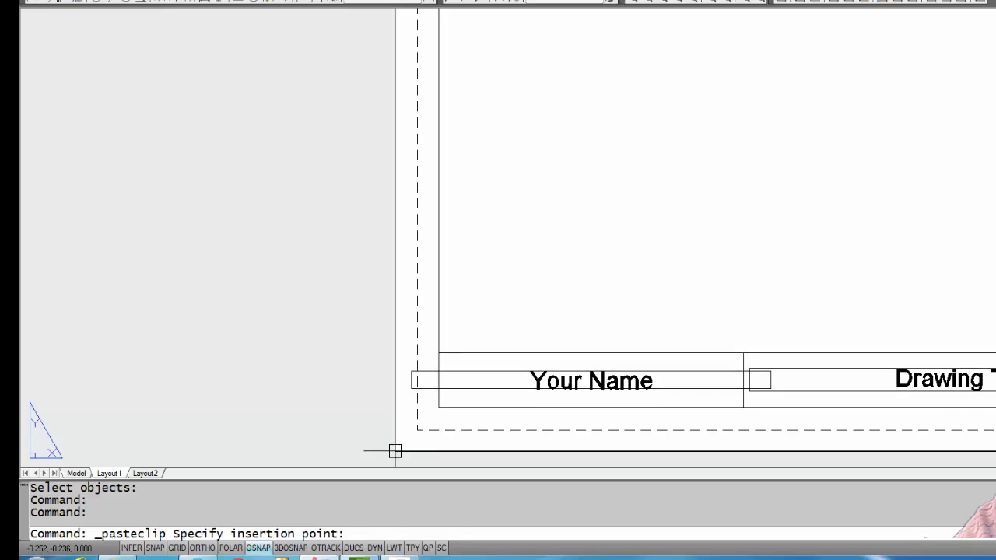
pyautogui.click(394, 452)
pyautogui.scroll(-2, 574, 378)
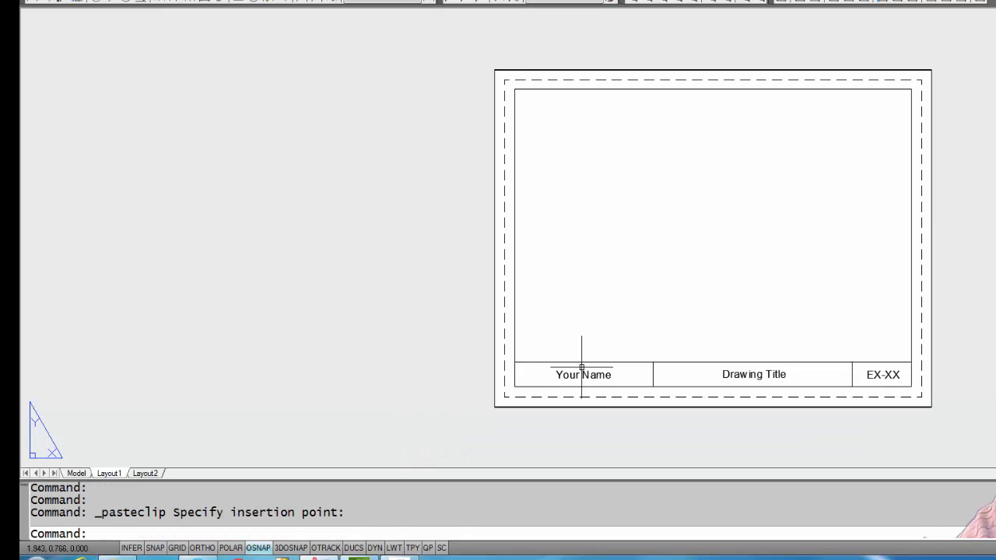
pyautogui.moveTo(581, 368); pyautogui.dragTo(487, 371, button='middle')
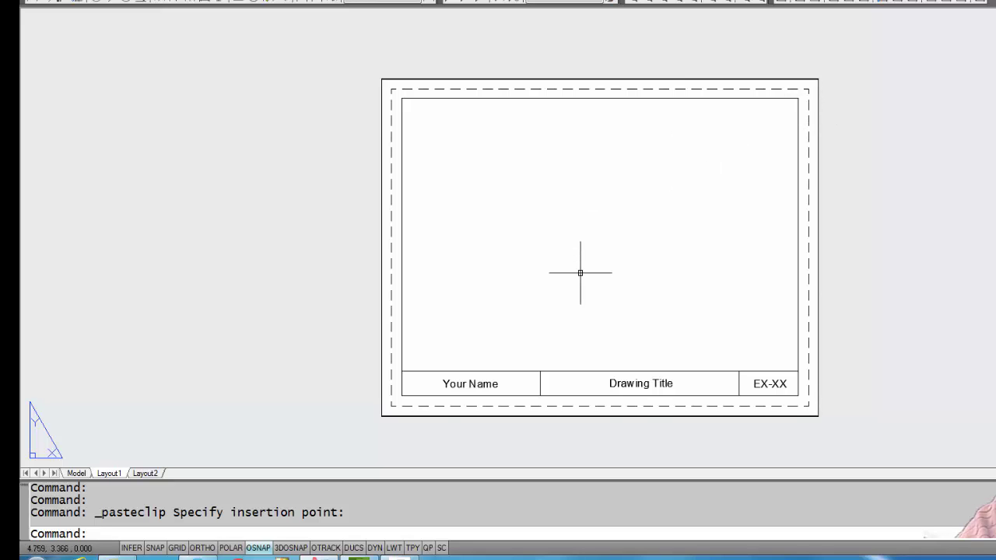
pyautogui.scroll(2, 580, 273)
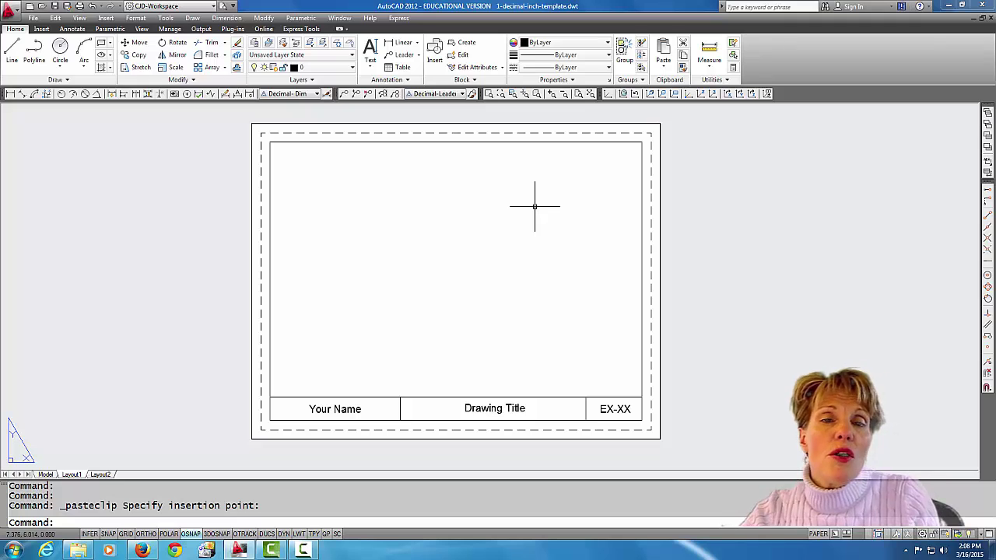
# - Create a new layer named vport and set its color to magenta
pyautogui.click(352, 68)
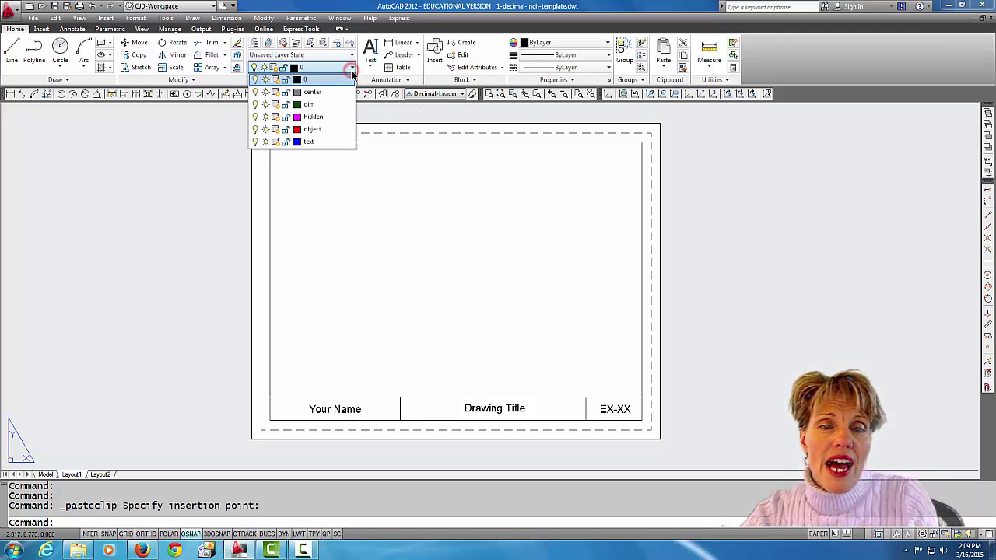
pyautogui.click(338, 172)
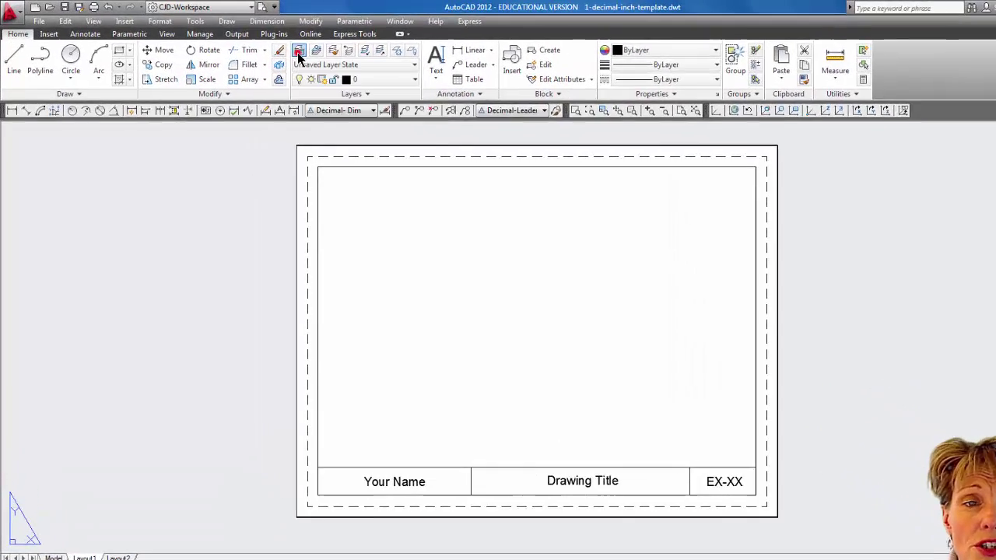
pyautogui.click(300, 51)
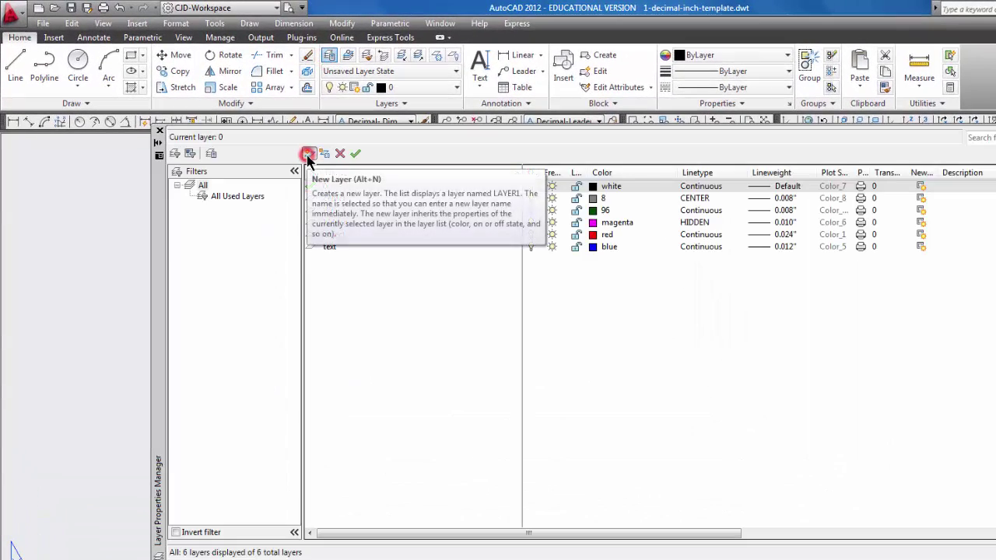
pyautogui.click(309, 155)
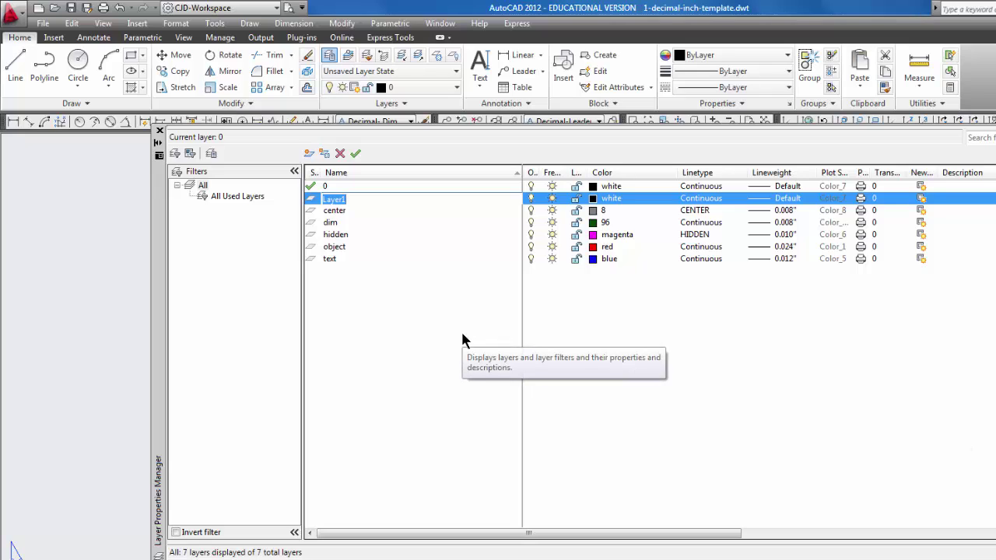
pyautogui.write('vport')
pyautogui.press('Return')
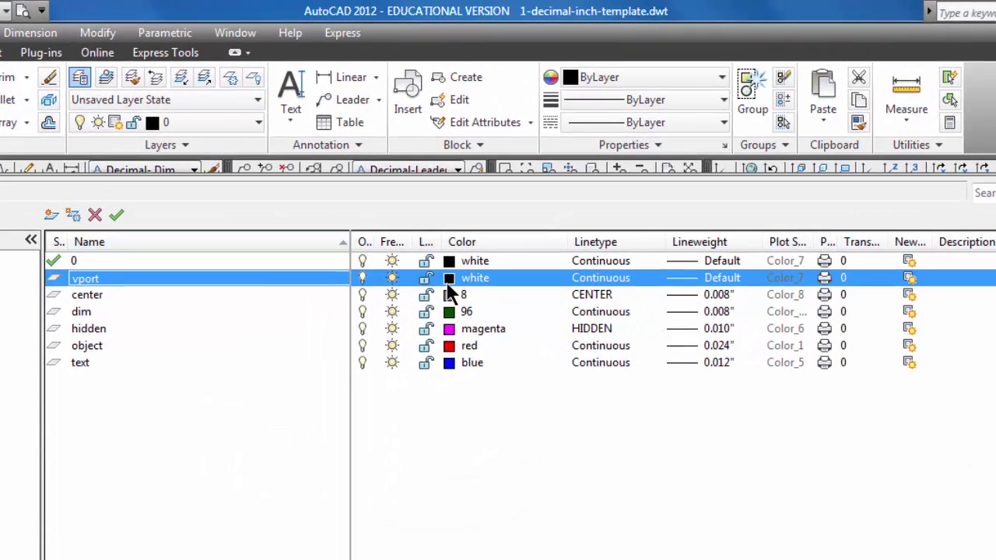
pyautogui.click(449, 277)
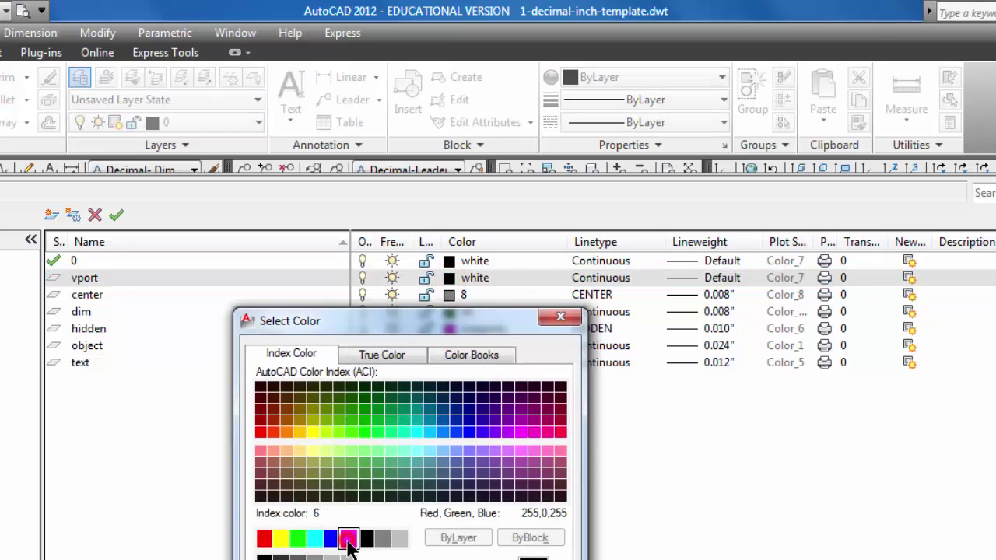
pyautogui.click(348, 539)
pyautogui.press('Return')
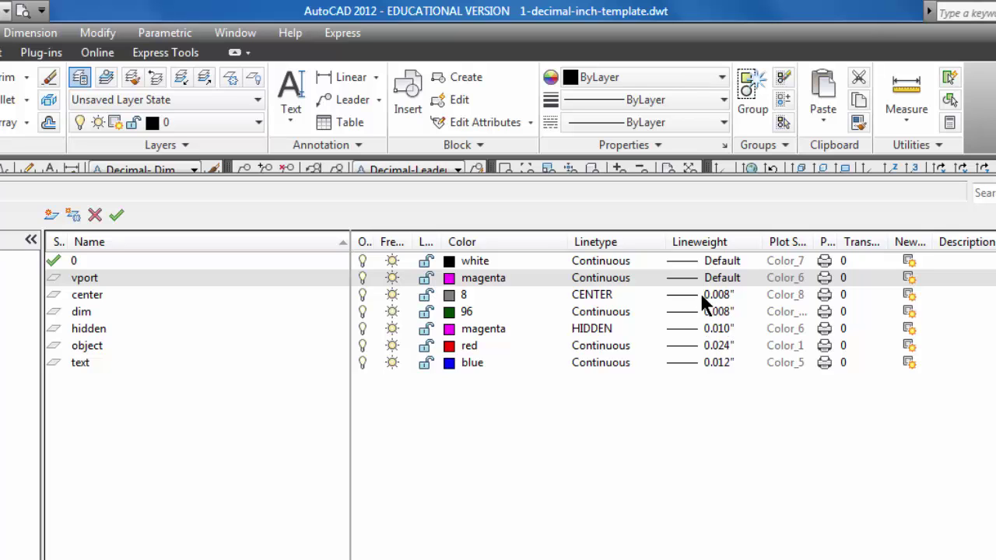
# - Set the vport layer's lineweight to 0.006" and make it the current layer
pyautogui.click(721, 281)
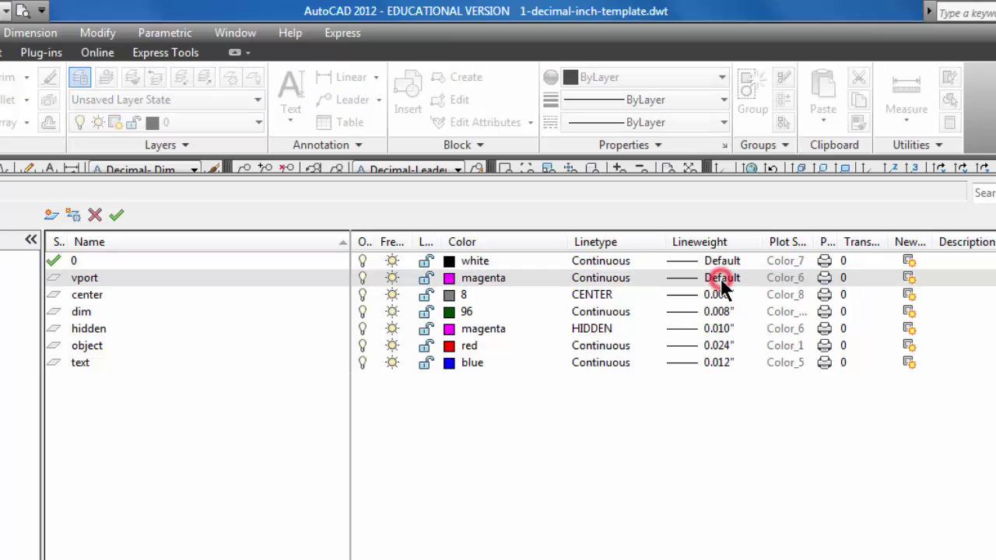
pyautogui.click(514, 461)
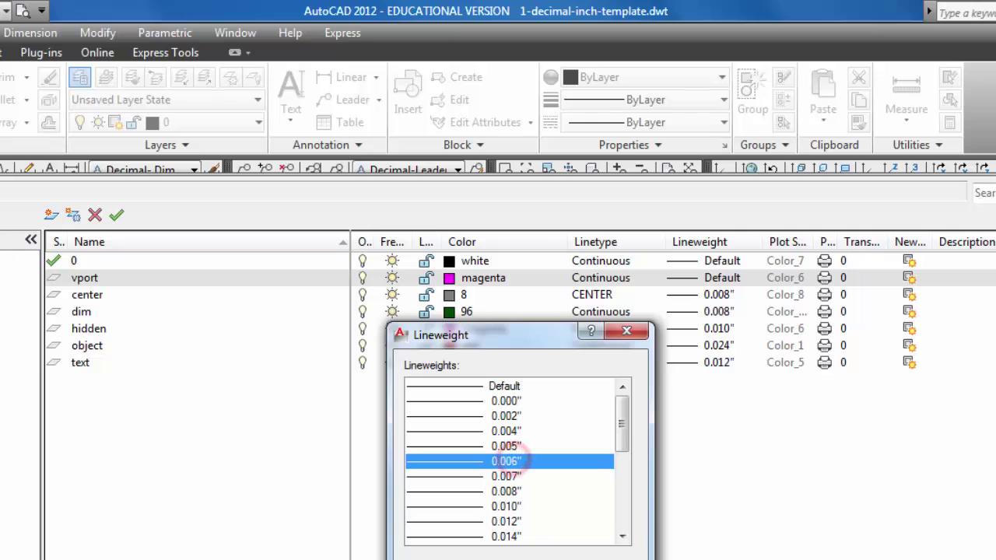
pyautogui.press('Return')
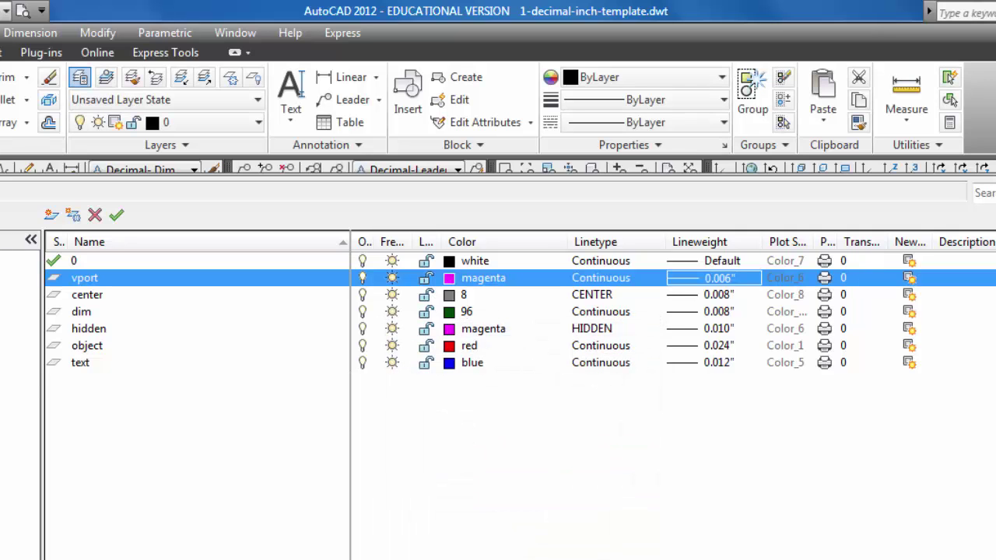
pyautogui.click(116, 217)
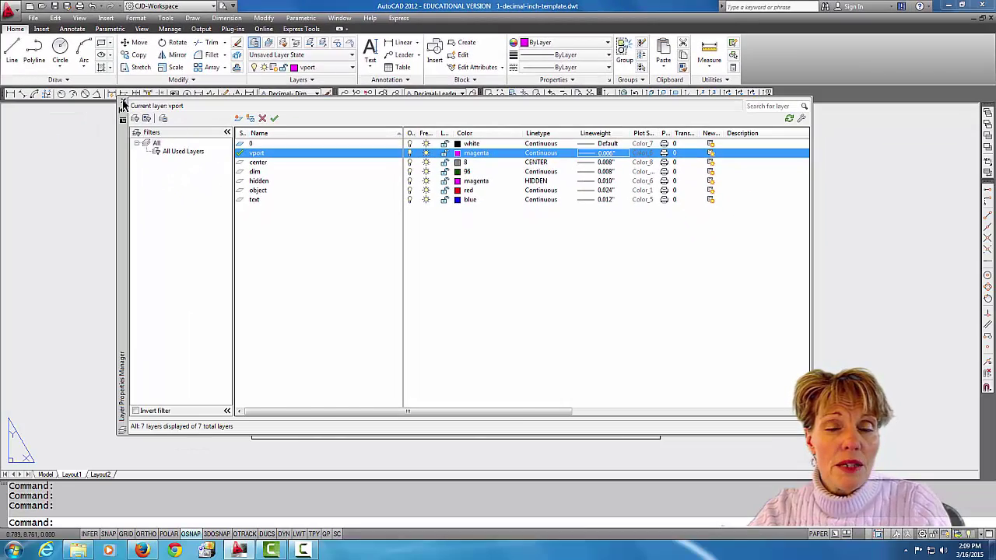
pyautogui.click(122, 105)
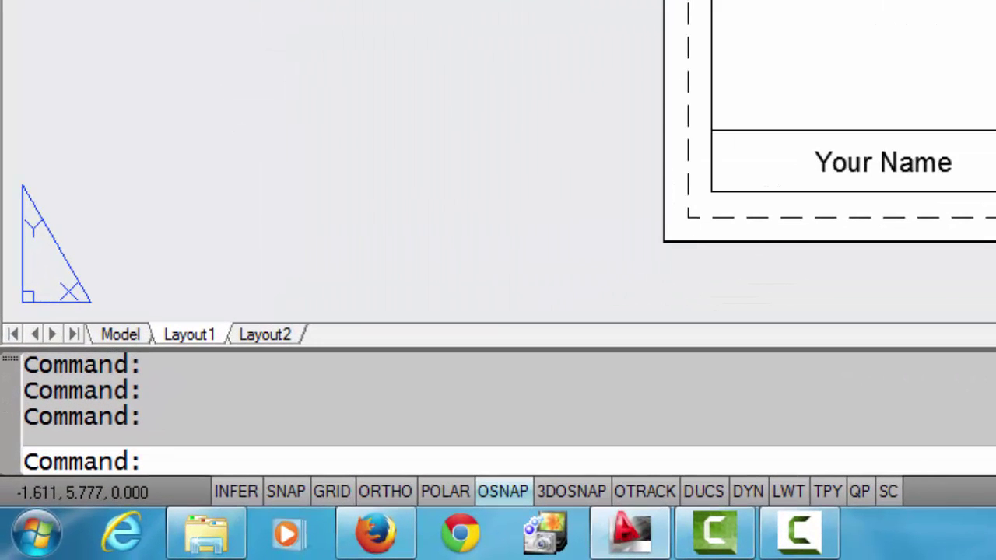
pyautogui.write('mview')
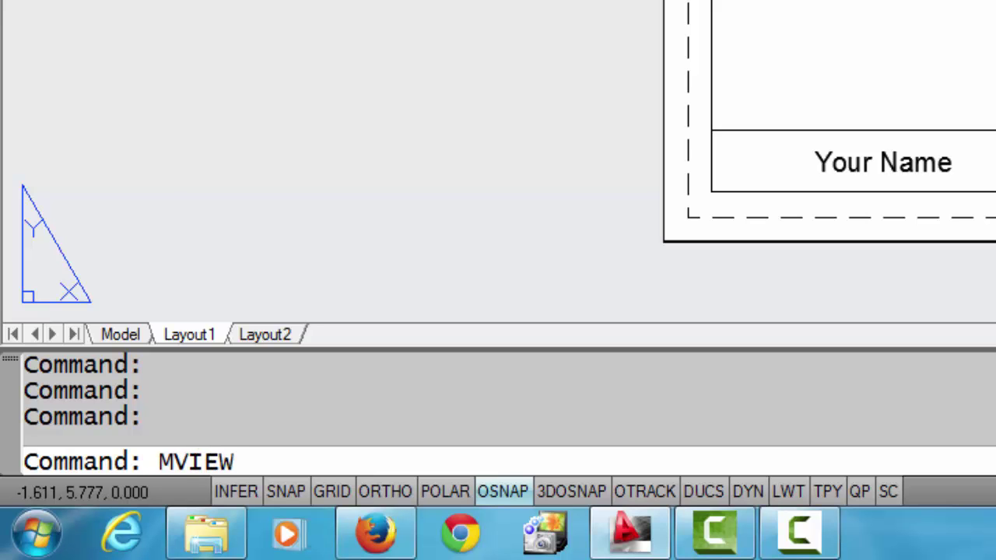
pyautogui.press('Return')
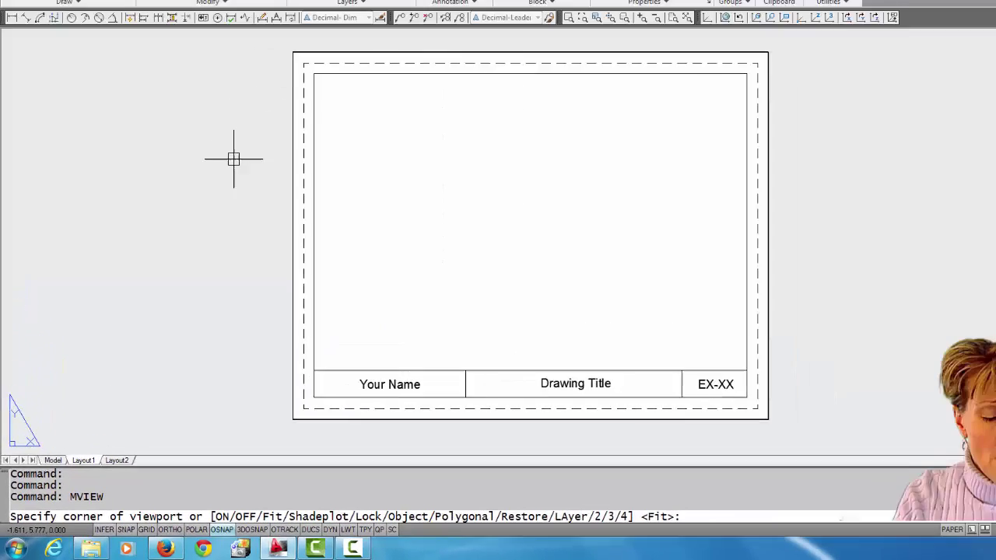
pyautogui.press('Escape')
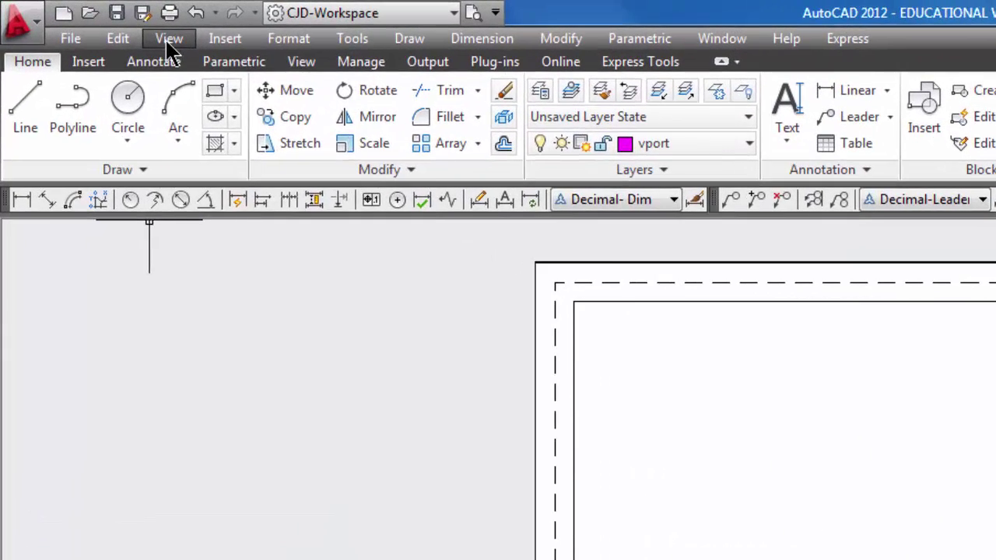
# - Create a single viewport in Layout1 from the border's upper-left inner corner to the right end of the line above the title block
pyautogui.click(94, 22)
pyautogui.moveTo(231, 356)
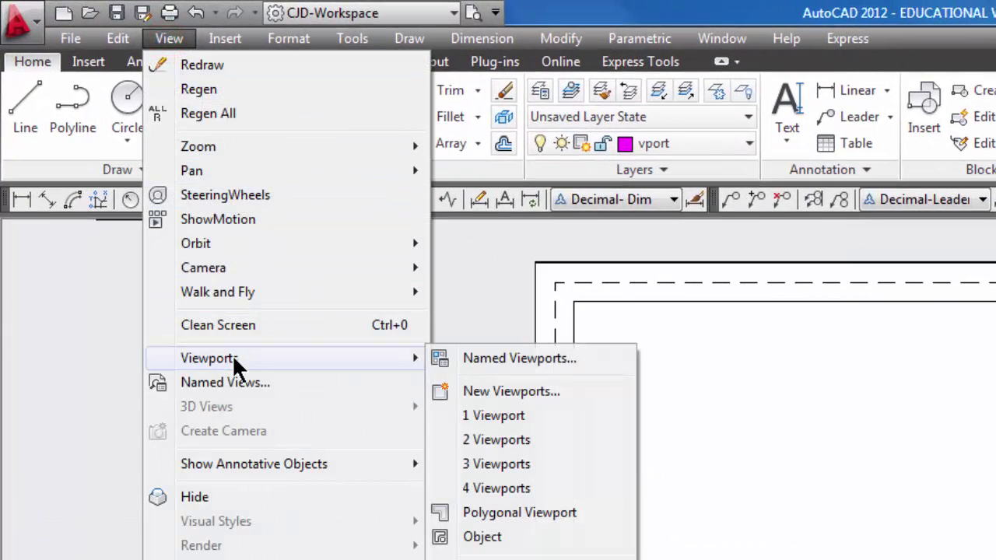
pyautogui.click(503, 415)
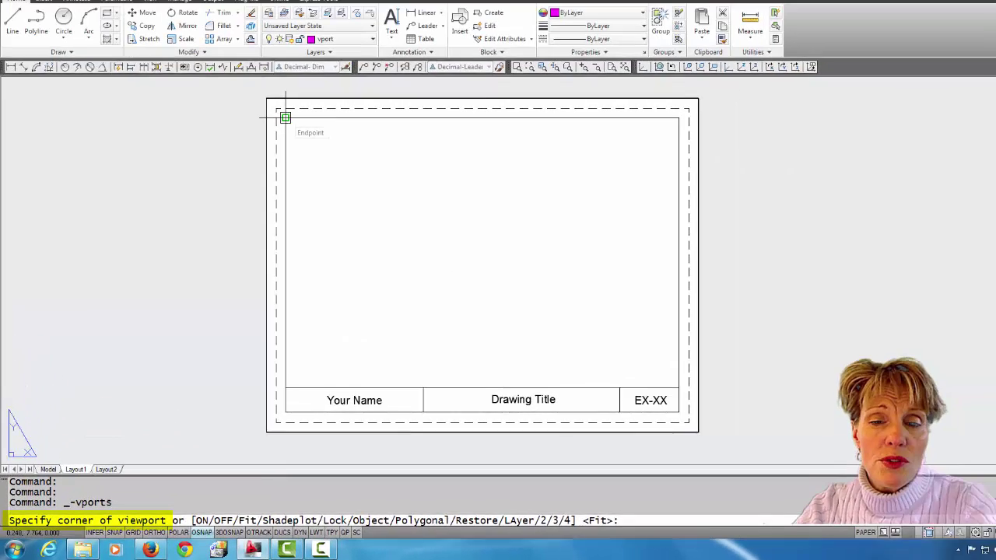
pyautogui.click(269, 142)
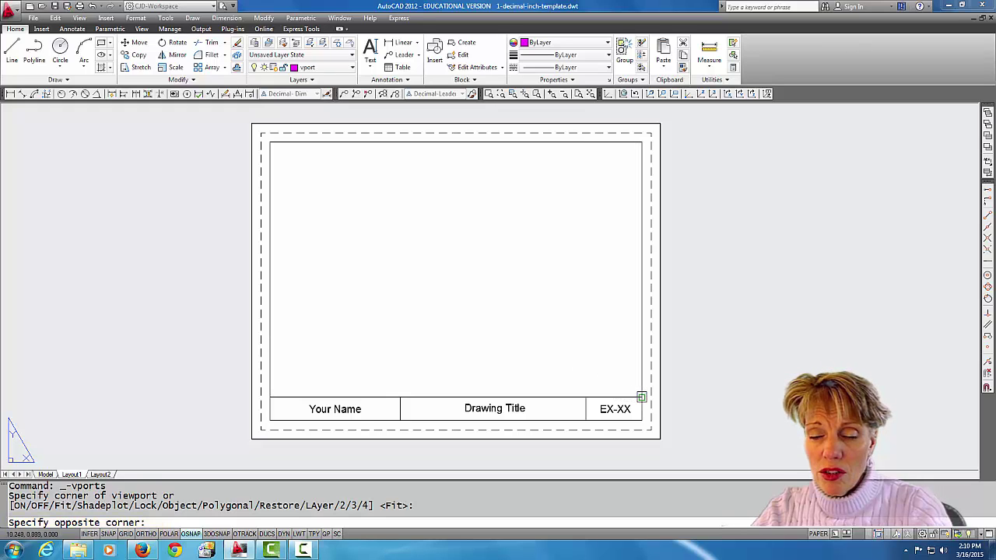
pyautogui.click(641, 398)
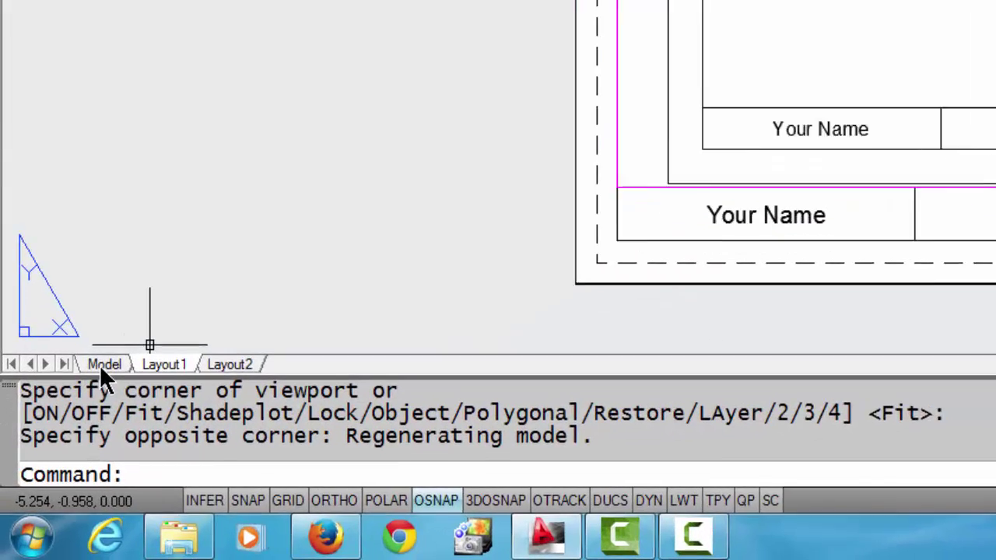
# - Erase the border and title block from model space, and return to Layout1
pyautogui.click(105, 365)
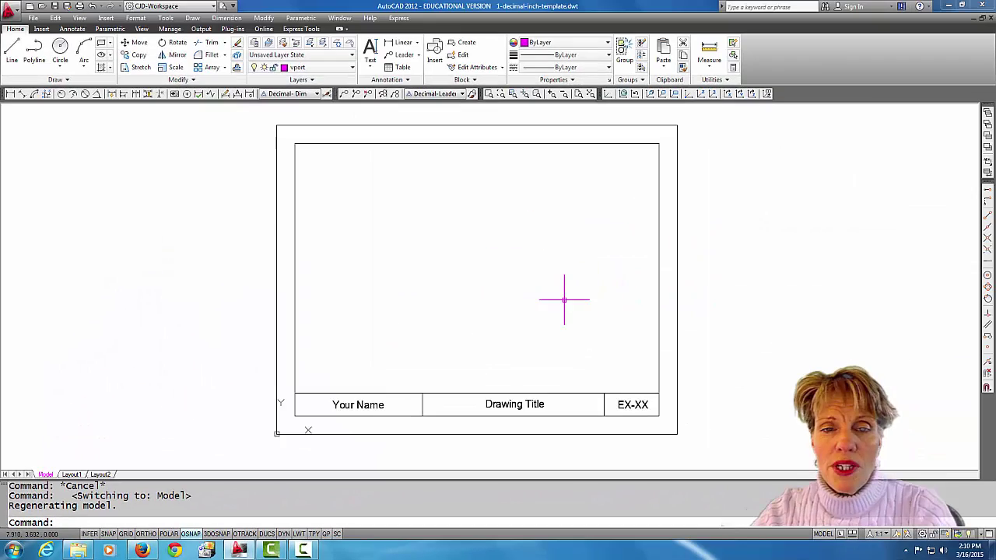
pyautogui.scroll(-1, 564, 299)
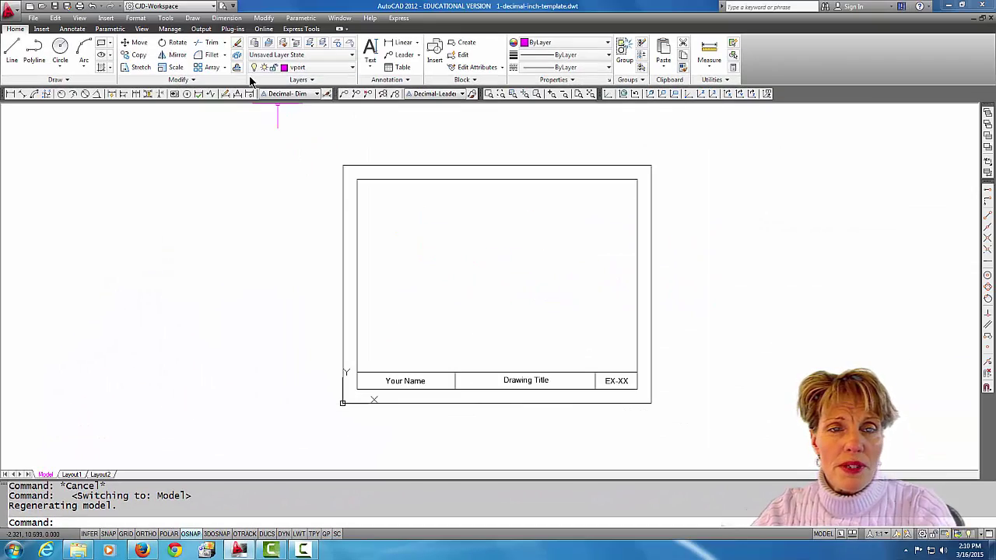
pyautogui.click(237, 43)
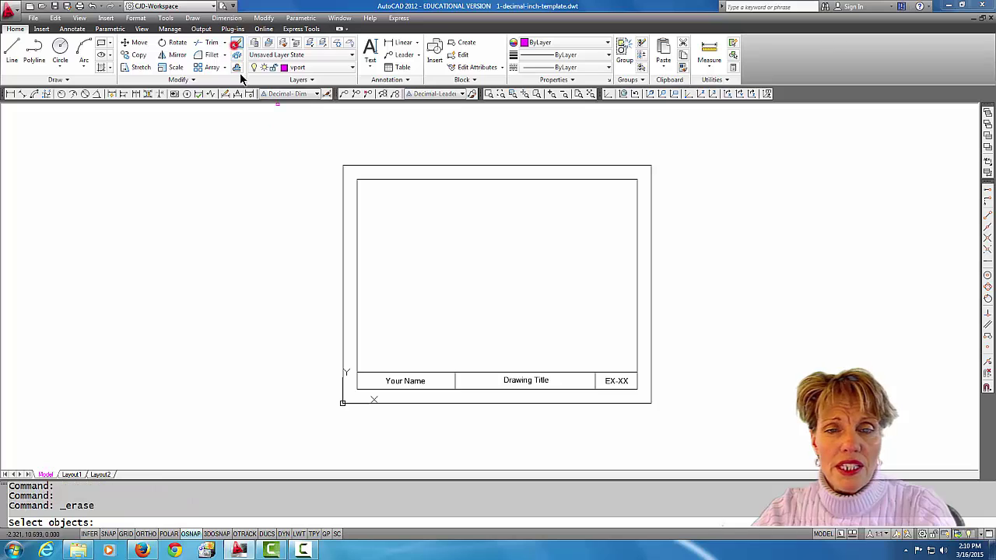
pyautogui.click(309, 148)
pyautogui.click(683, 426)
pyautogui.press('Return')
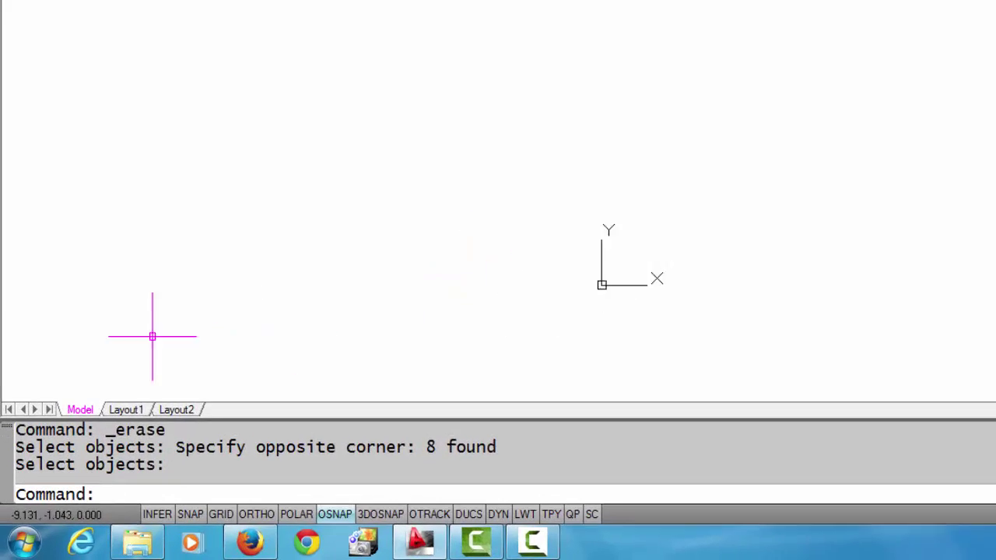
pyautogui.click(152, 390)
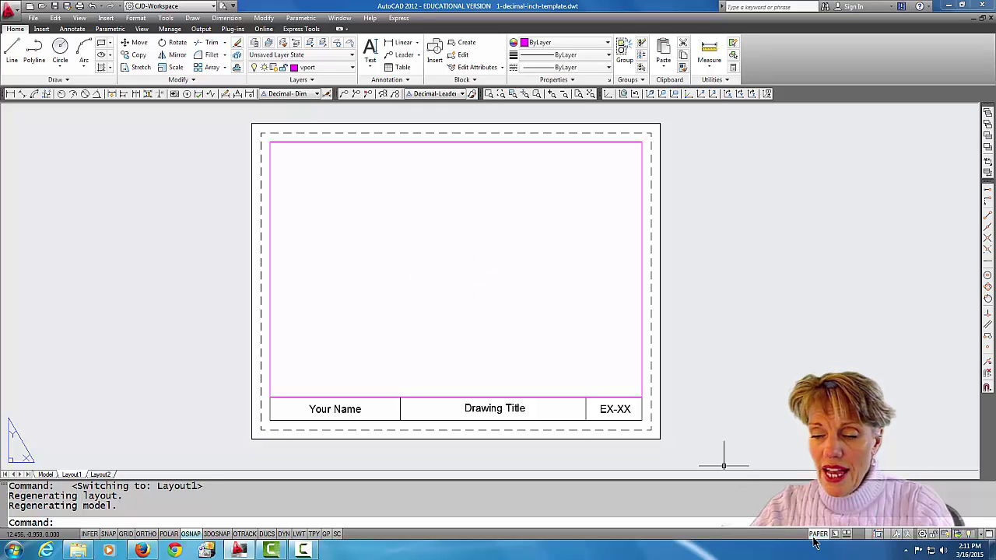
# - Activate model space inside the viewport, return to paper space, and examine how the whole sheet zooms and pans there
pyautogui.doubleClick(554, 340)
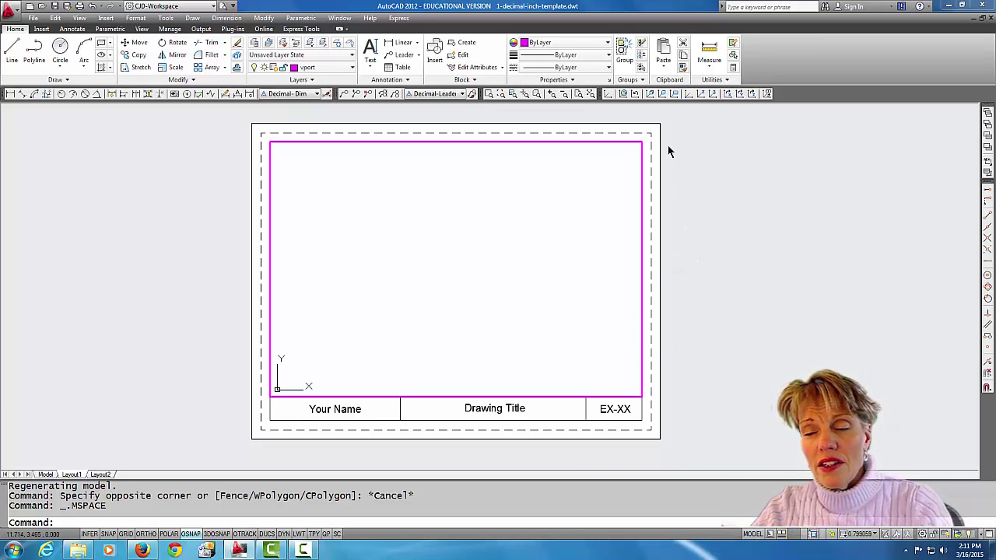
pyautogui.doubleClick(671, 239)
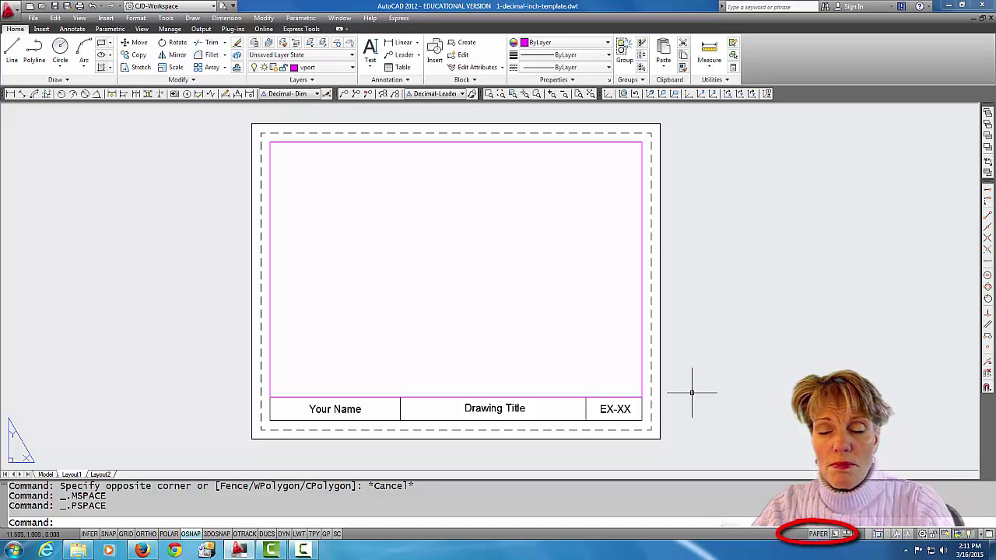
pyautogui.moveTo(449, 292); pyautogui.dragTo(494, 297, button='middle')
pyautogui.scroll(-4, 494, 297)
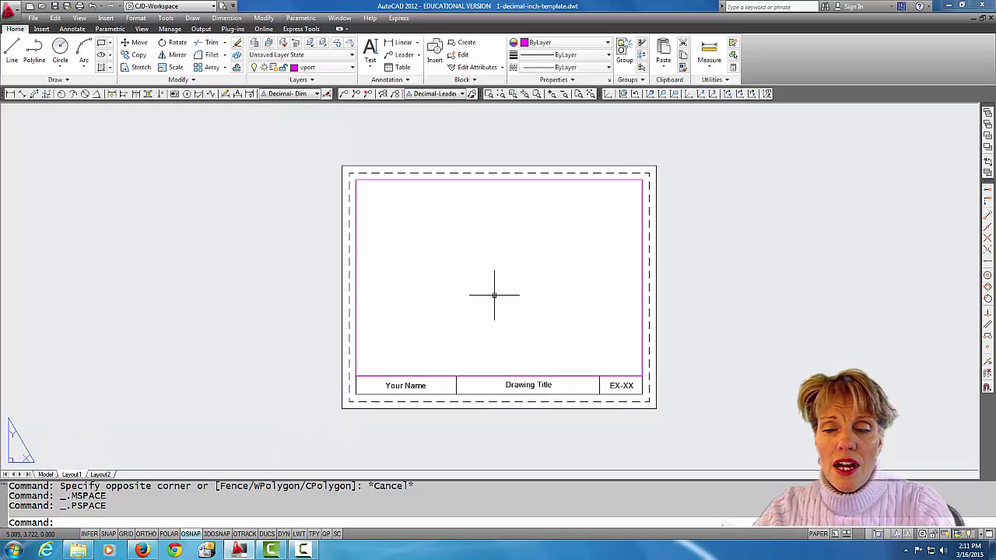
pyautogui.scroll(4, 494, 295)
pyautogui.scroll(1, 494, 295)
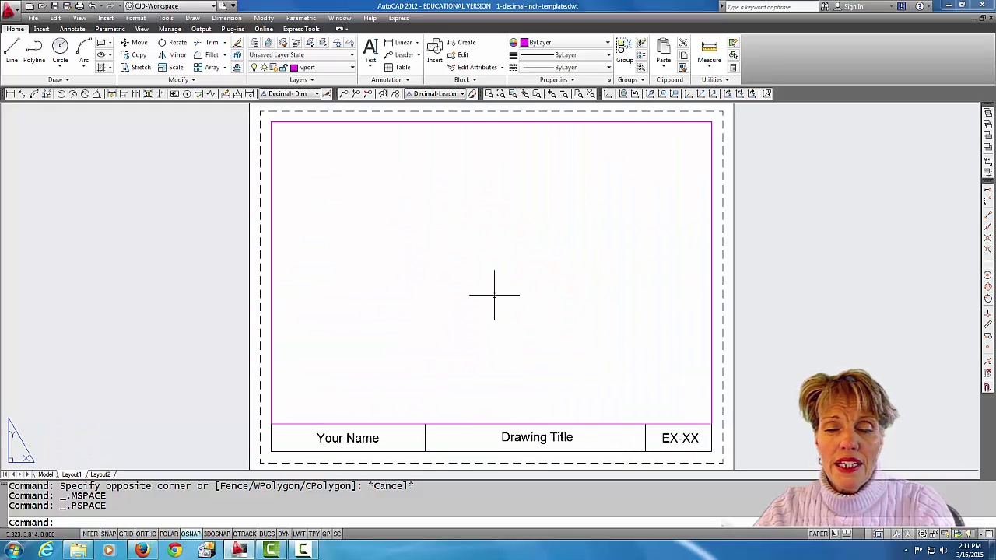
pyautogui.scroll(-2, 494, 295)
pyautogui.moveTo(494, 295)
pyautogui.mouseDown(button='middle')
pyautogui.moveTo(428, 280)
pyautogui.moveTo(506, 286)
pyautogui.moveTo(471, 308)
pyautogui.moveTo(477, 293)
pyautogui.mouseUp(button='middle')
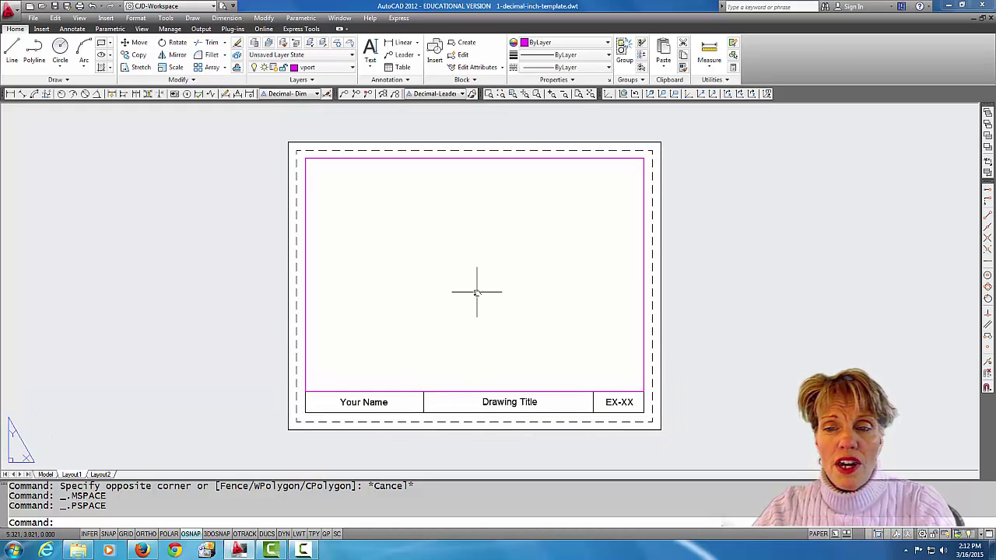
pyautogui.scroll(1, 475, 291)
# - Activate model space inside the viewport, pan the view within it, and return to paper space
pyautogui.click(480, 302)
pyautogui.click(480, 303)
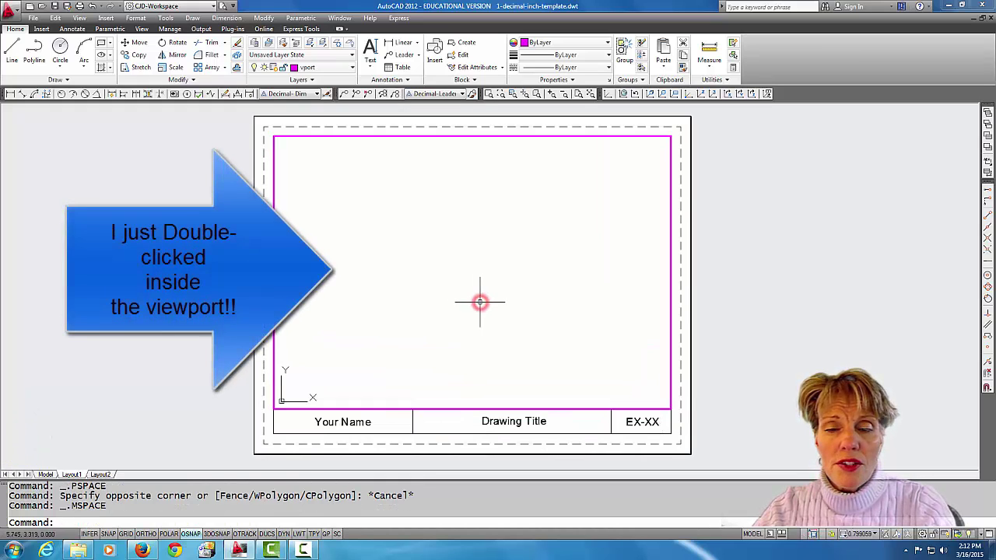
pyautogui.moveTo(494, 302); pyautogui.dragTo(462, 316, button='middle')
pyautogui.moveTo(528, 272); pyautogui.dragTo(456, 301, button='middle')
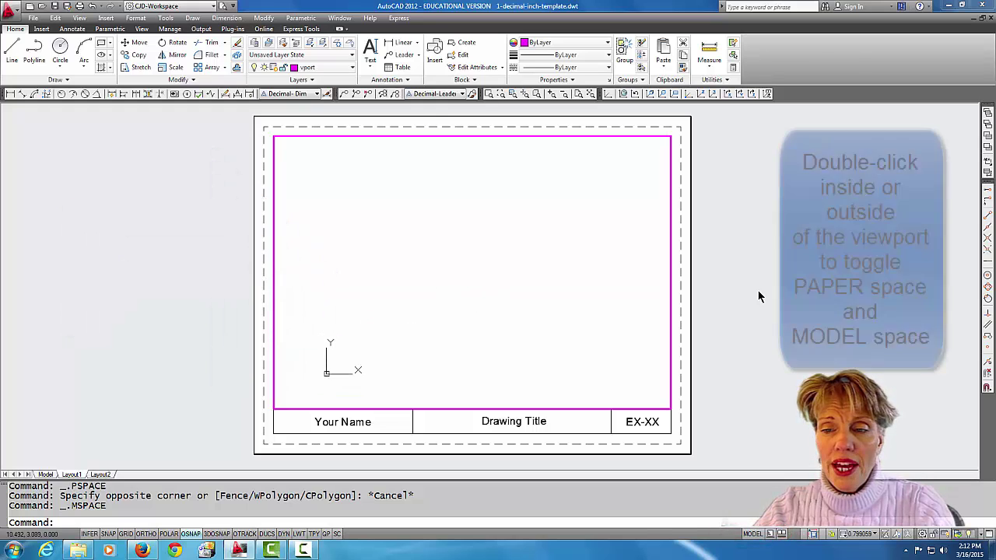
pyautogui.doubleClick(730, 294)
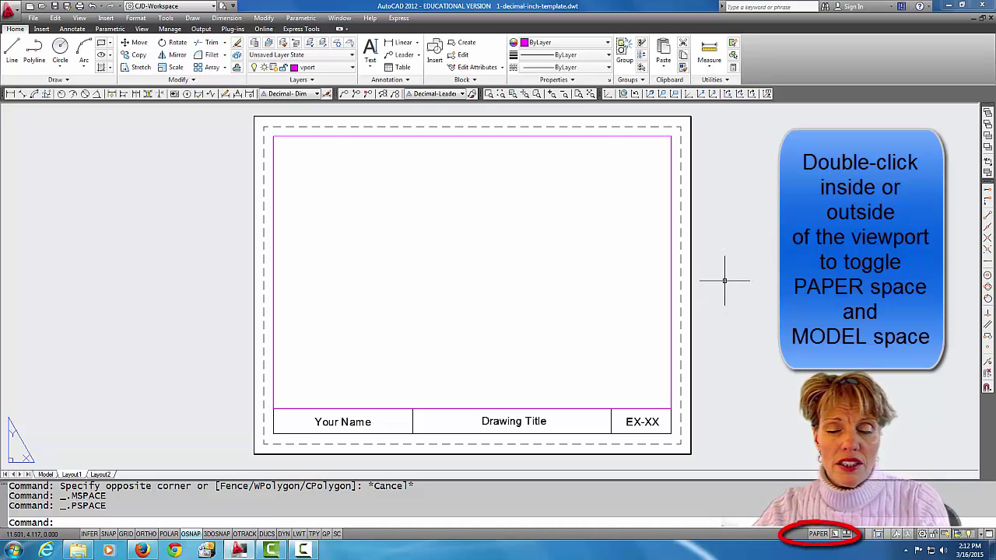
# - Replace the "Your Name" text in Layout1's title block with the drafter's full name
pyautogui.doubleClick(348, 422)
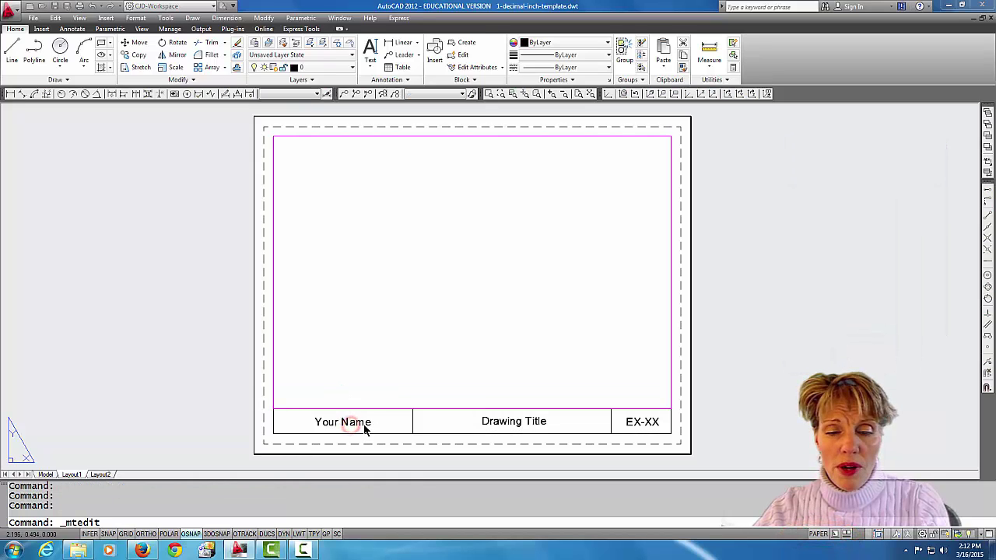
pyautogui.moveTo(382, 421); pyautogui.dragTo(310, 421)
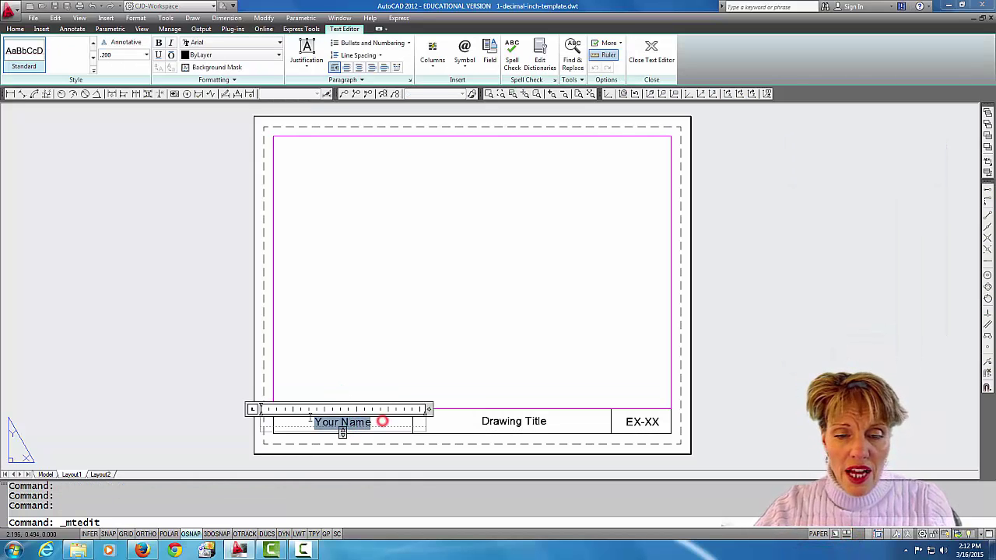
pyautogui.write('Chris')
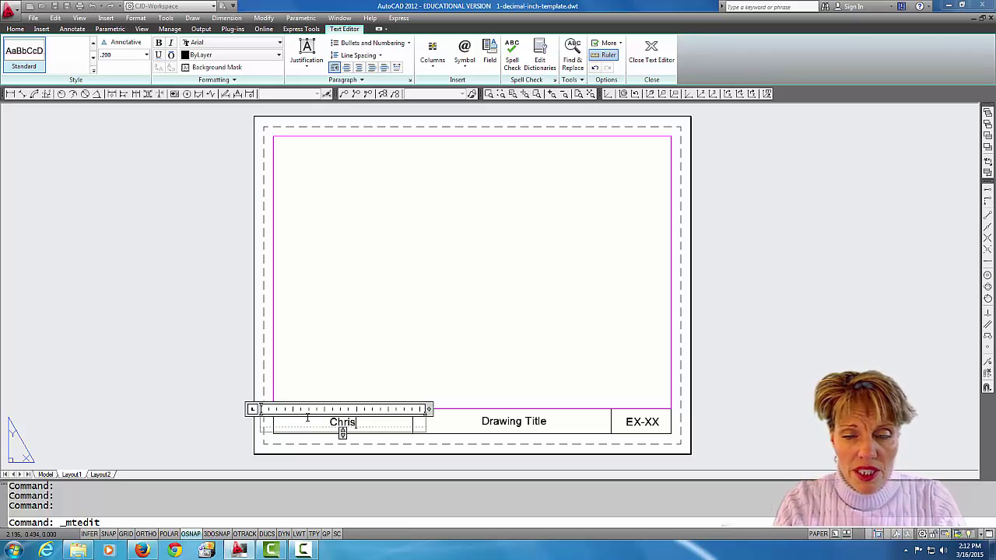
pyautogui.write(' Dennis')
pyautogui.hotkey('ctrl', 'Return')
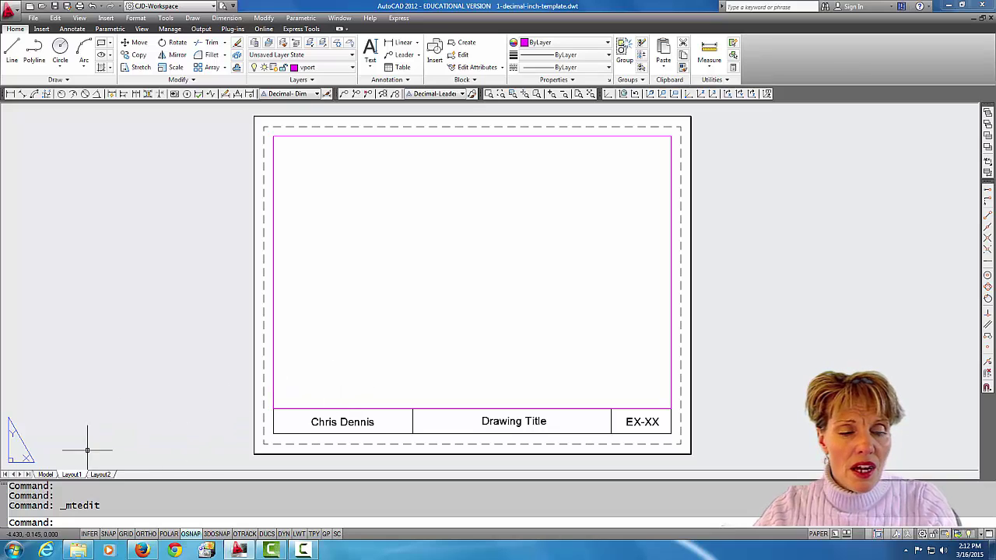
# - Switch to model space, zoom to all, and make the object layer current
pyautogui.click(46, 475)
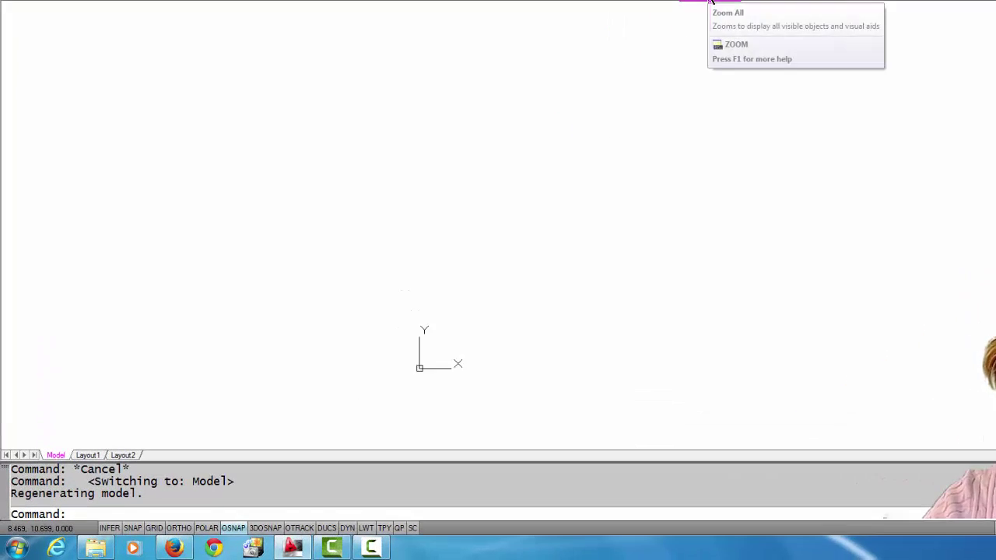
pyautogui.click(579, 95)
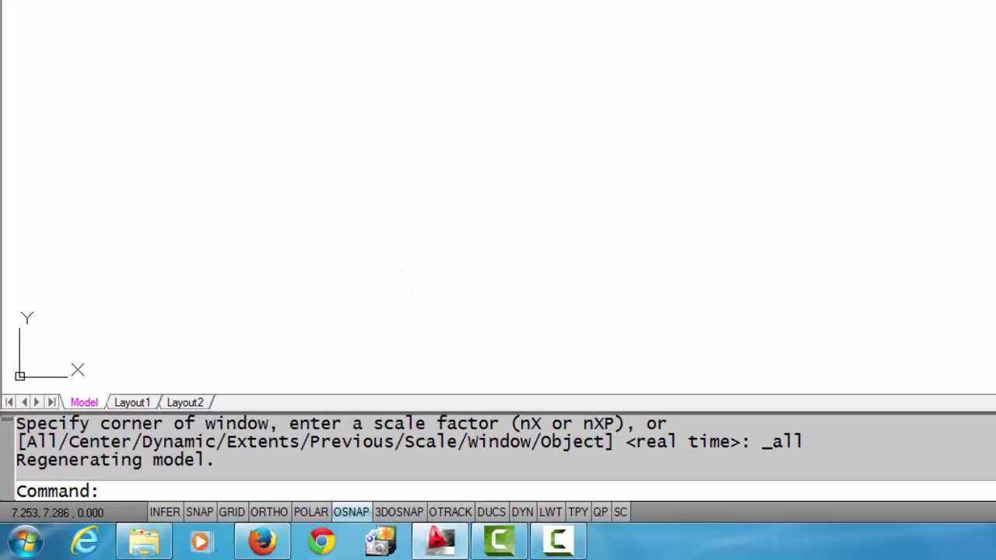
pyautogui.write('z')
pyautogui.press('Return')
pyautogui.write('a')
pyautogui.press('Return')
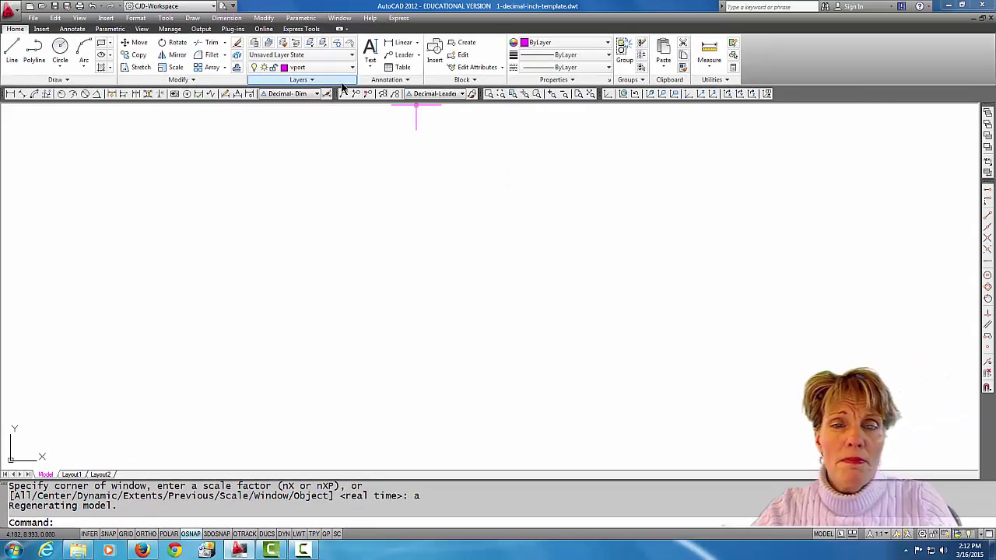
pyautogui.click(352, 67)
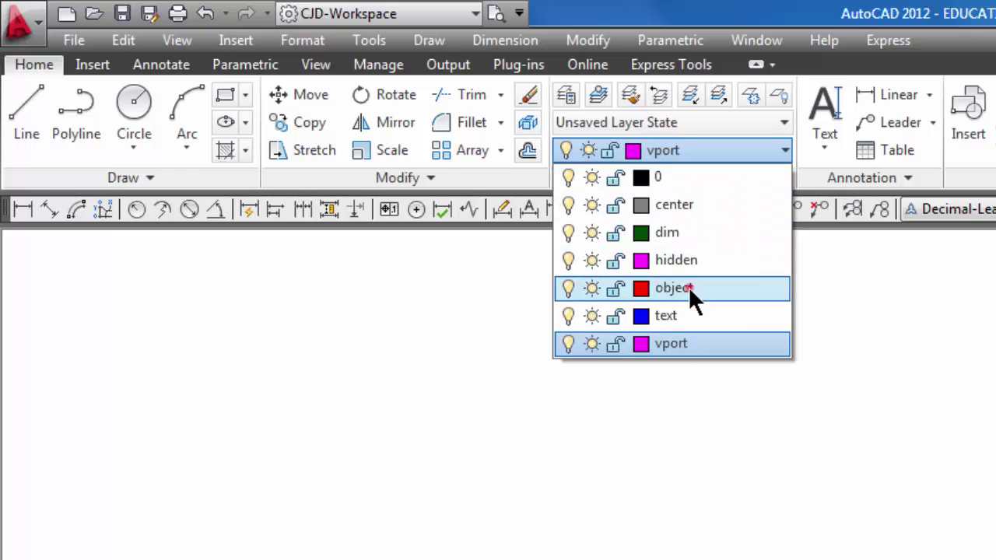
pyautogui.click(690, 289)
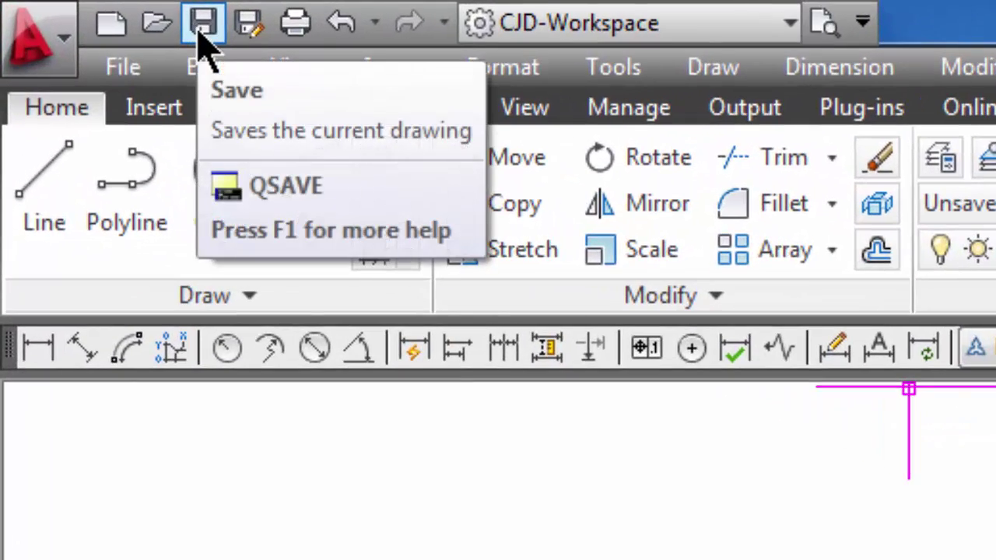
# - Save the decimal-inch template and close the drawing
pyautogui.click(201, 43)
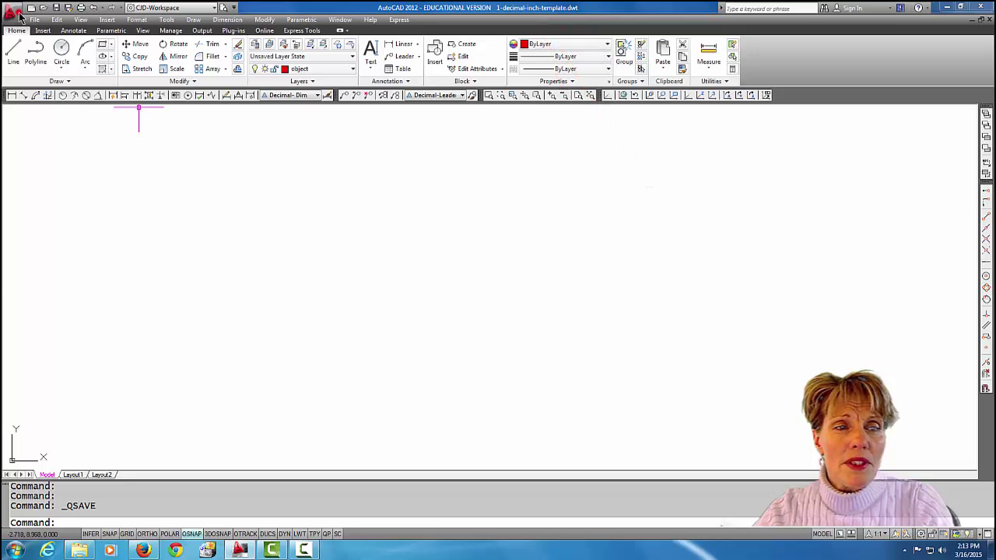
pyautogui.click(17, 12)
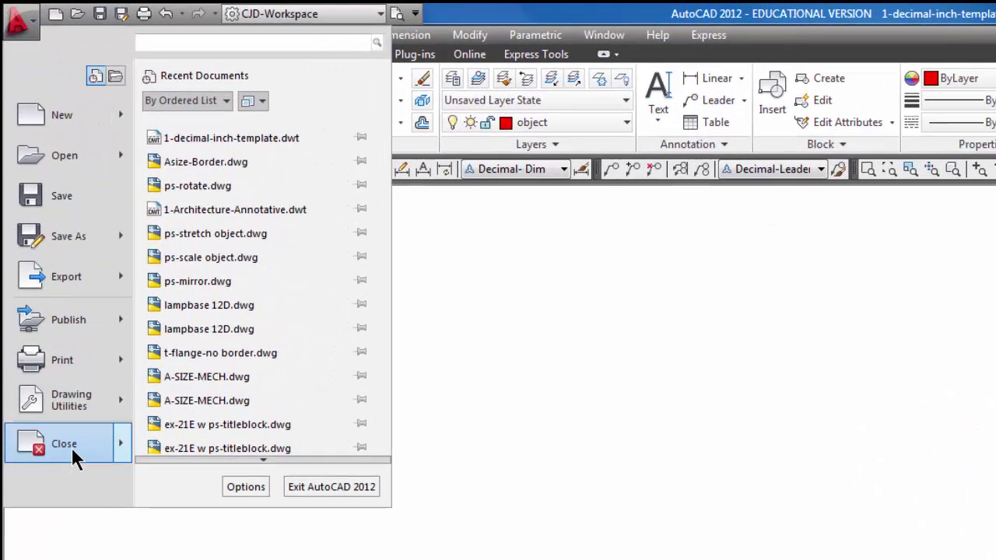
pyautogui.moveTo(73, 453)
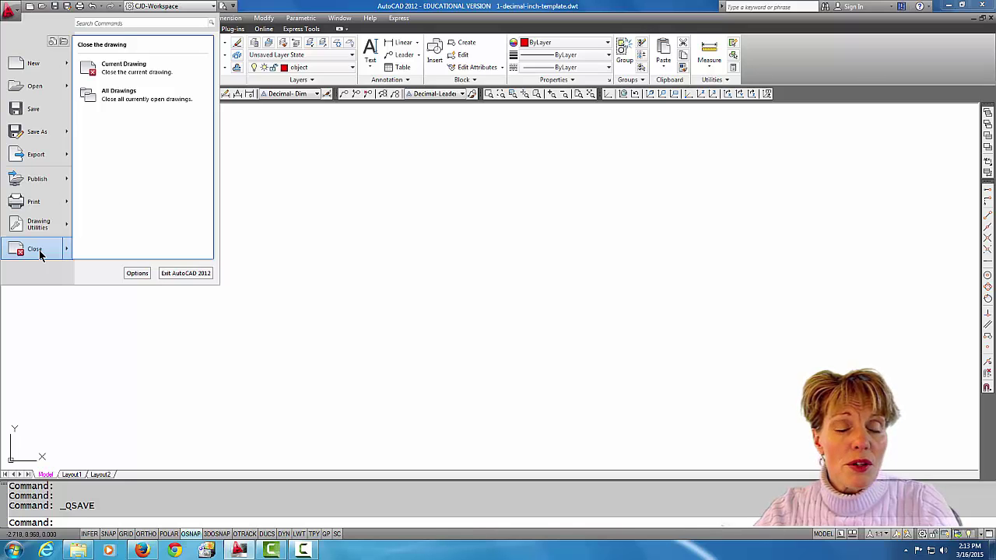
pyautogui.click(39, 252)
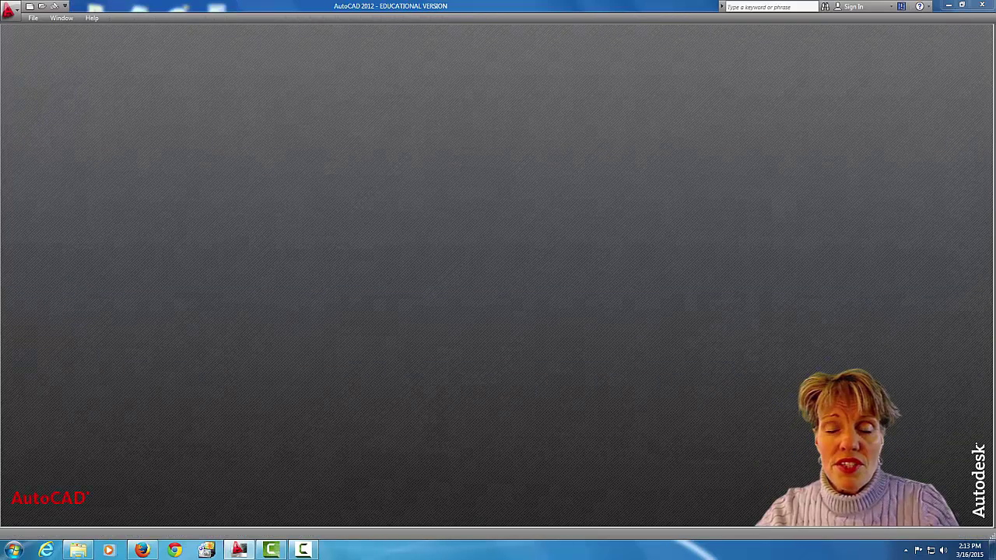